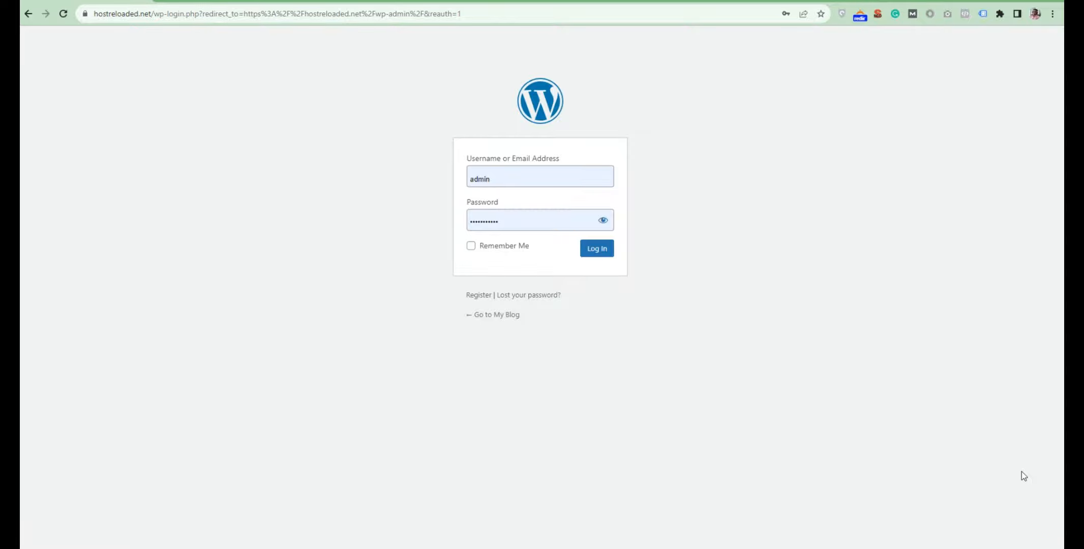
# Log in to the WordPress admin with the prefilled credentials and open the page for adding new plugins
pyautogui.click(598, 251)
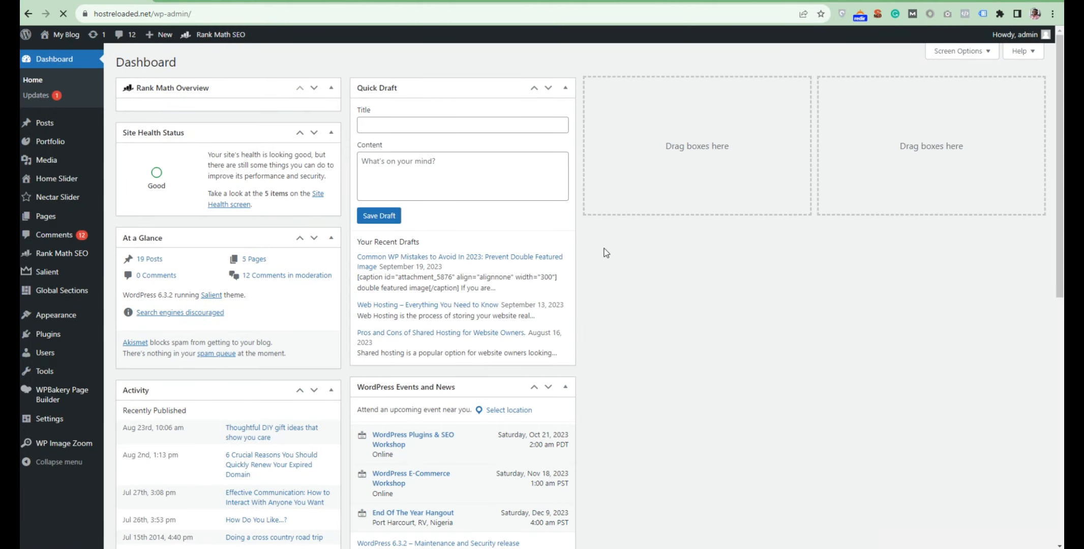
pyautogui.click(54, 334)
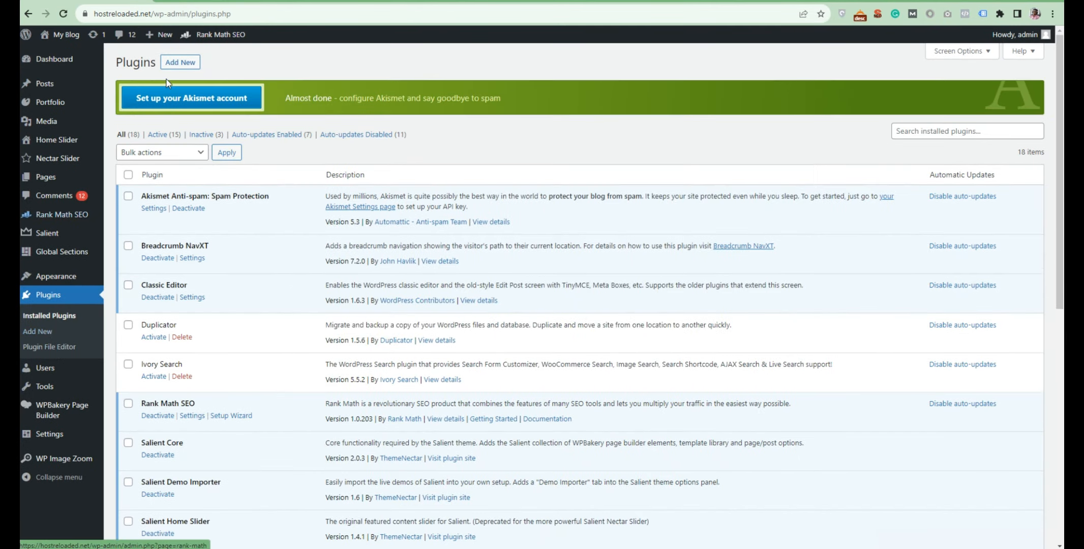
pyautogui.click(179, 62)
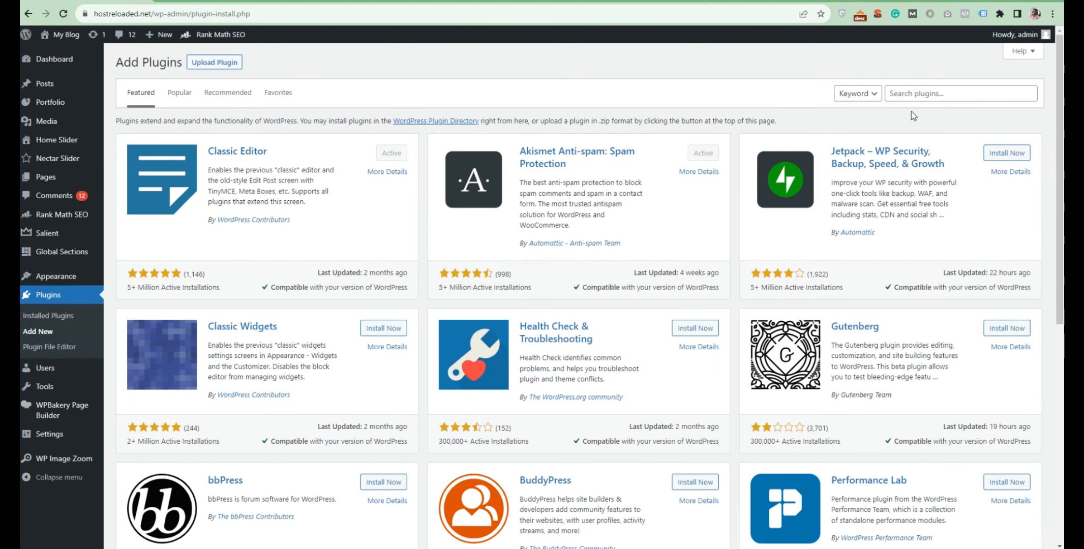
# Search the plugin directory for "colorlib login", and install and activate Custom Login Page Customizer by Colorlib
pyautogui.click(900, 95)
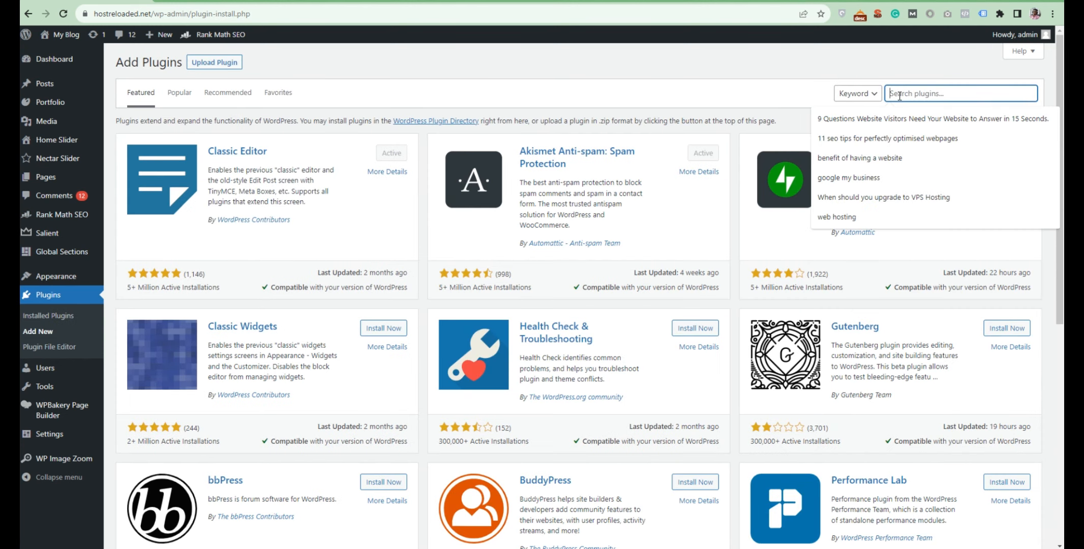
pyautogui.write('colorlib login')
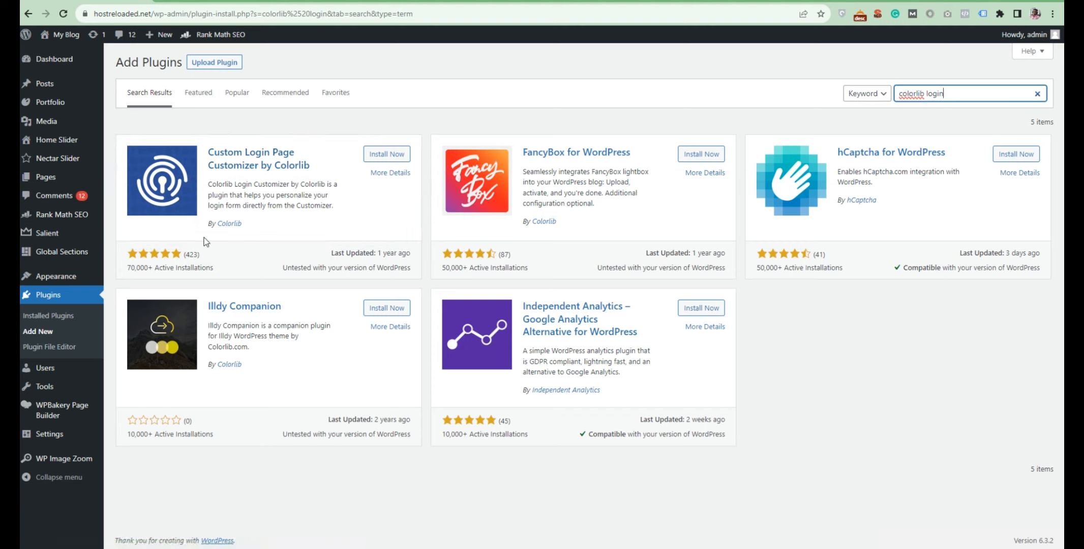
pyautogui.click(388, 157)
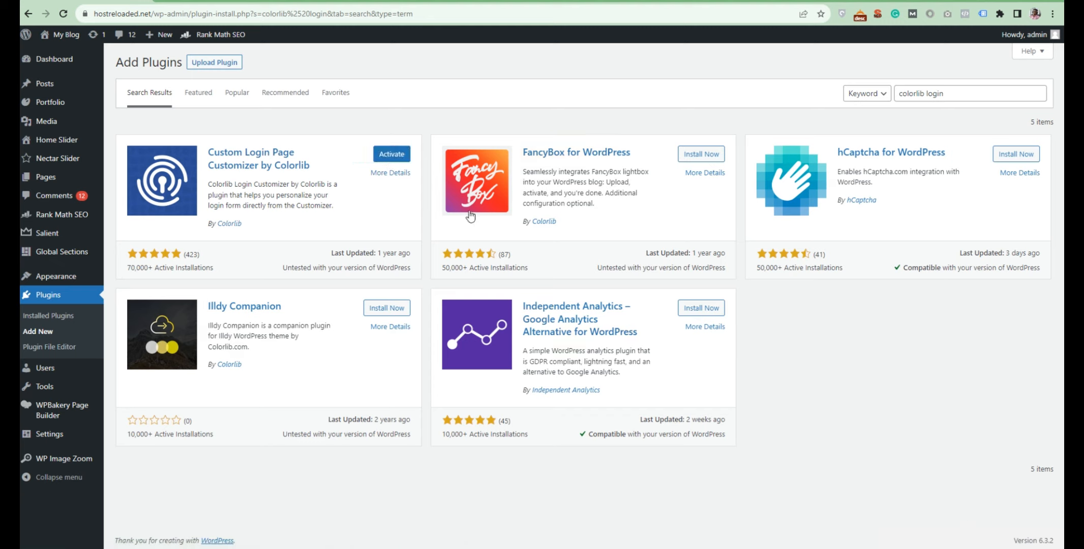
pyautogui.click(393, 158)
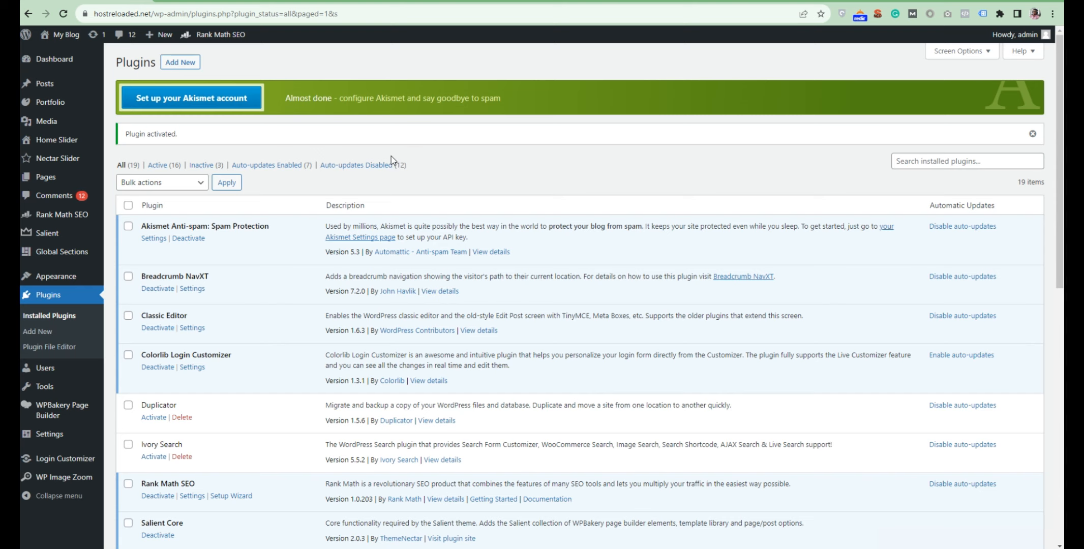
# Open the settings of the Colorlib Login Customizer plugin from the installed plugins list
pyautogui.scroll(-3, 257, 259)
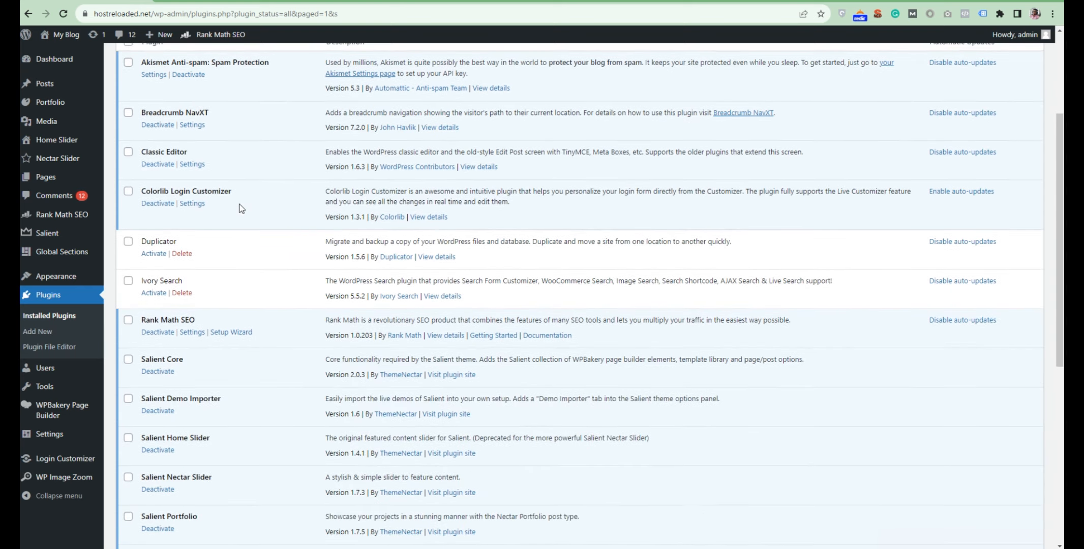
pyautogui.scroll(-1, 235, 210)
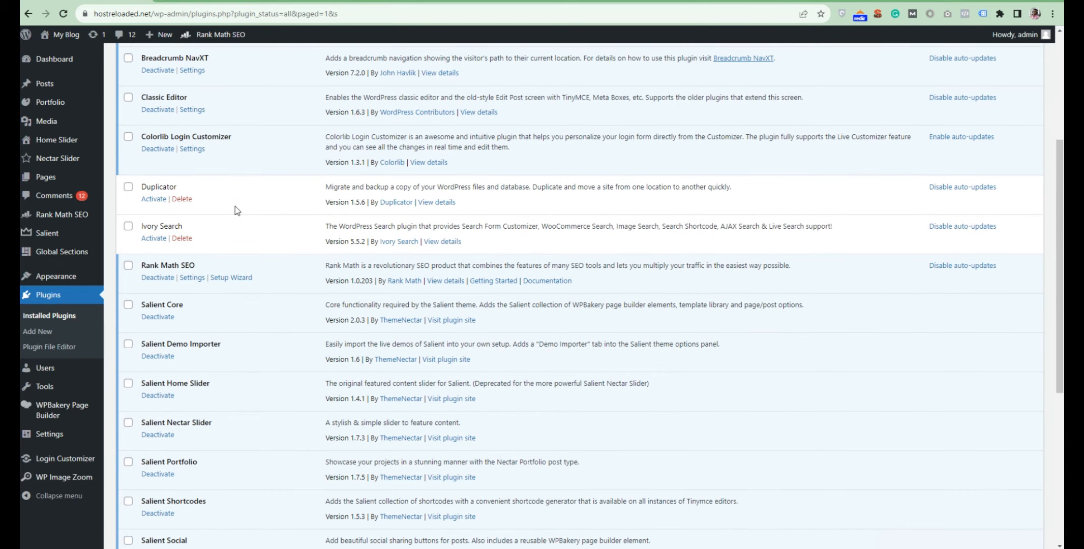
pyautogui.scroll(-2, 235, 209)
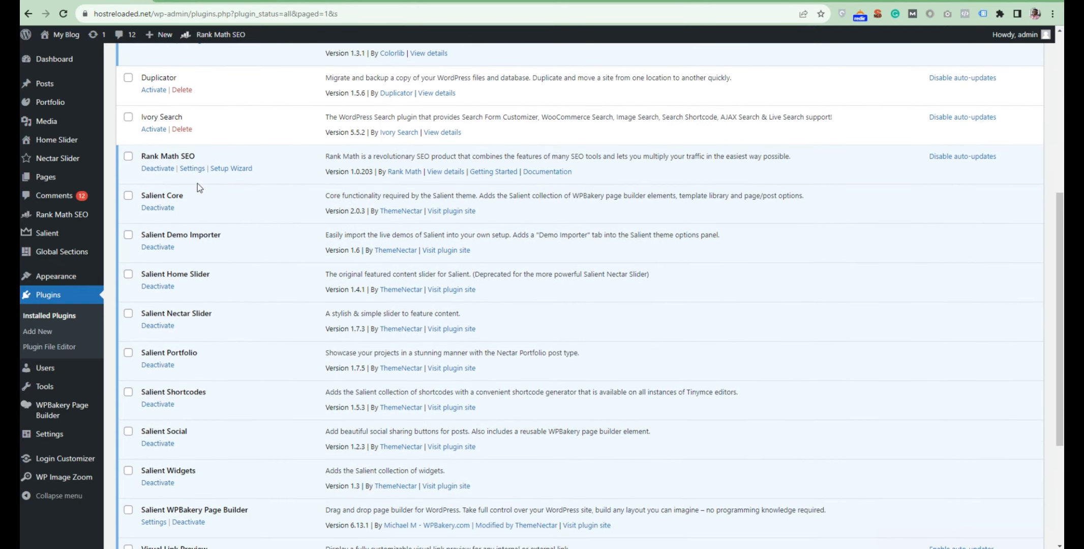
pyautogui.scroll(3, 197, 184)
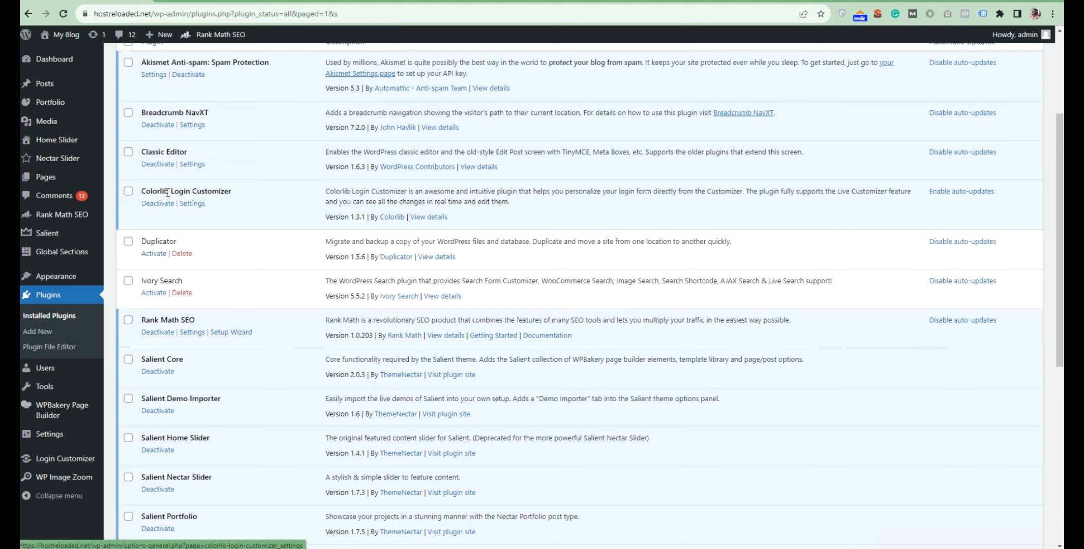
pyautogui.click(197, 205)
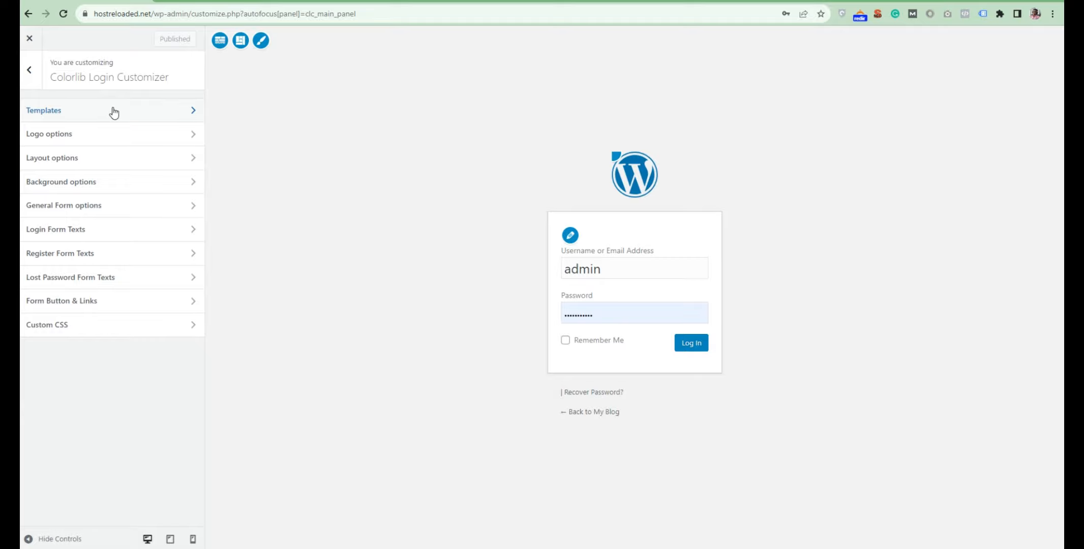
# Try the half-image, stationery-background and "Login to continue" login page templates, and reapply the plain default template
pyautogui.click(141, 111)
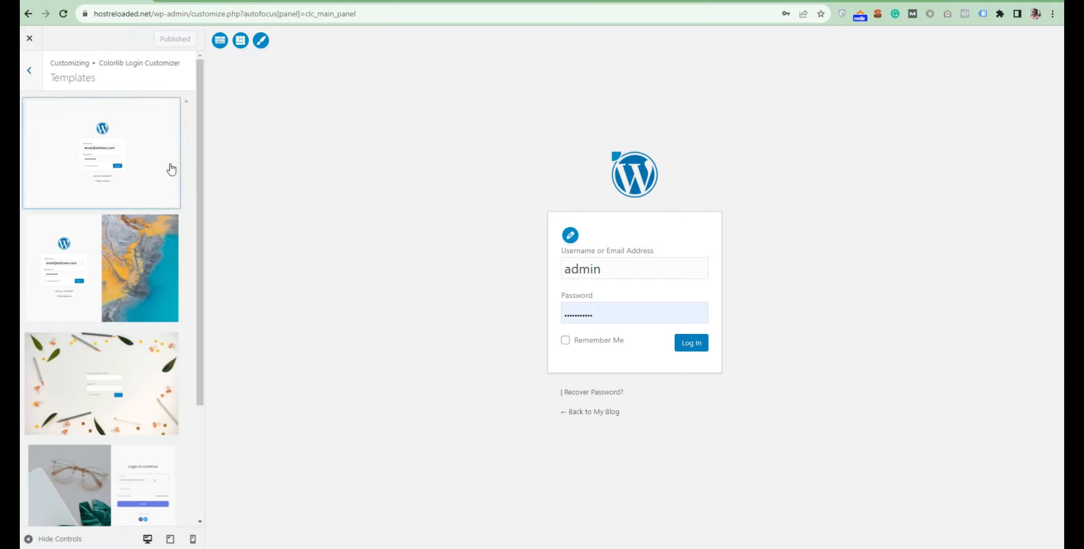
pyautogui.click(133, 175)
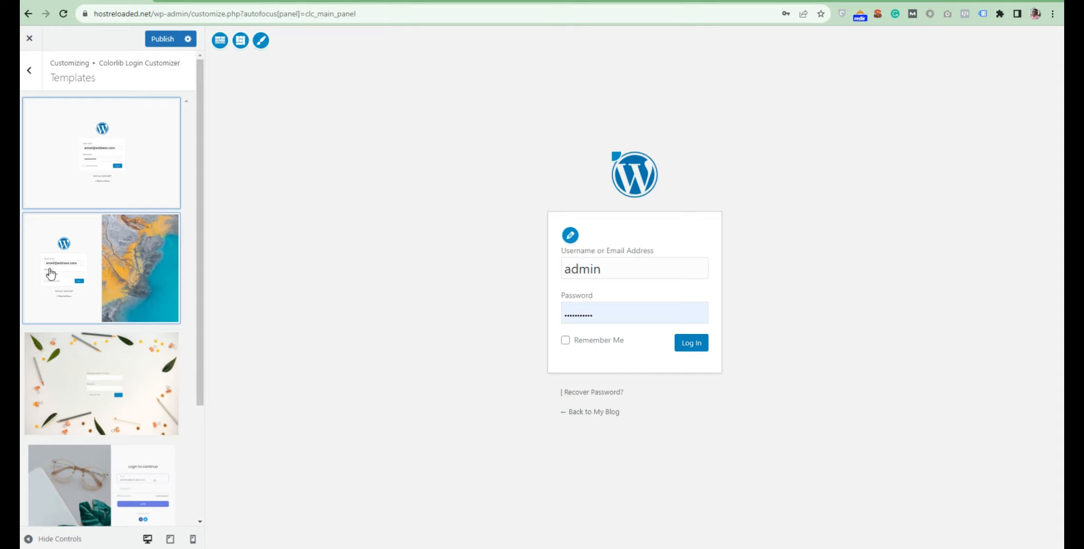
pyautogui.click(102, 286)
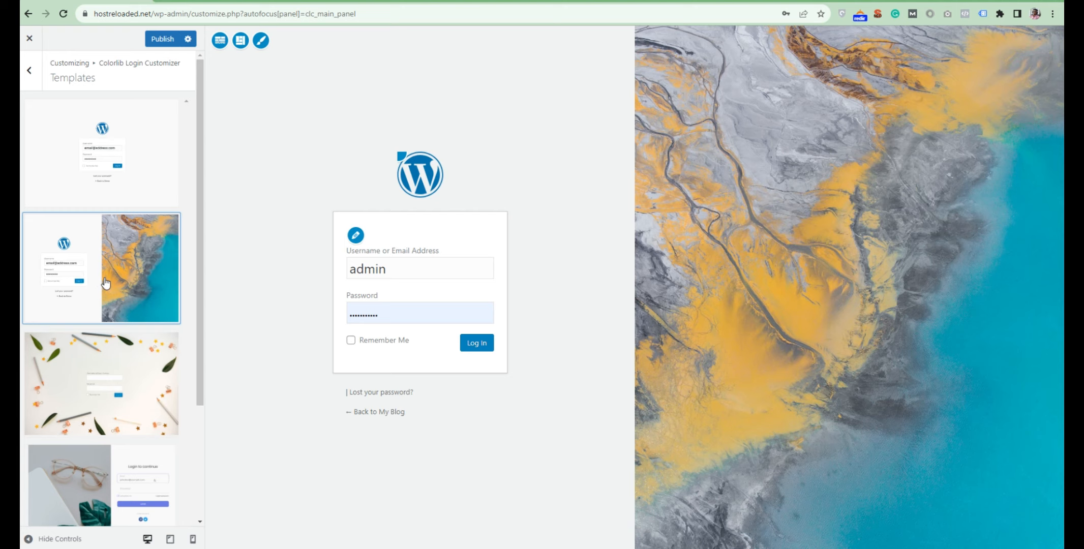
pyautogui.click(107, 379)
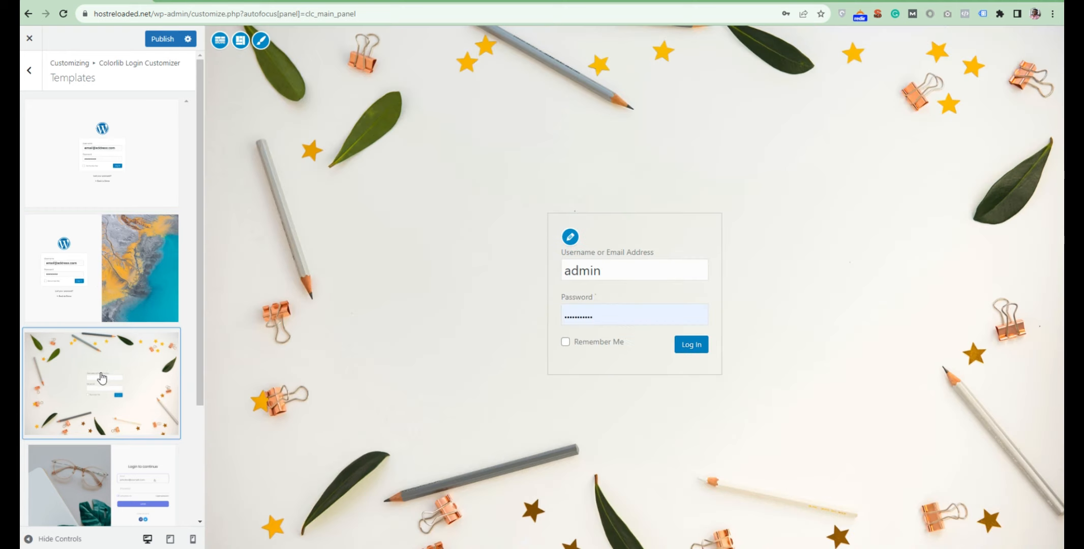
pyautogui.scroll(-1, 189, 305)
pyautogui.scroll(-1, 189, 304)
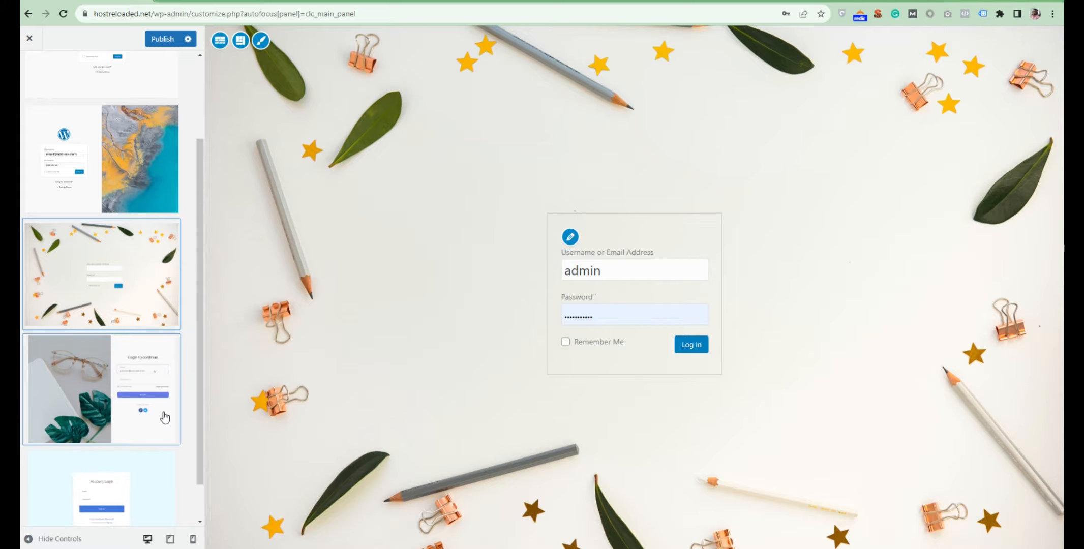
pyautogui.click(142, 409)
pyautogui.scroll(2, 122, 254)
pyautogui.click(108, 157)
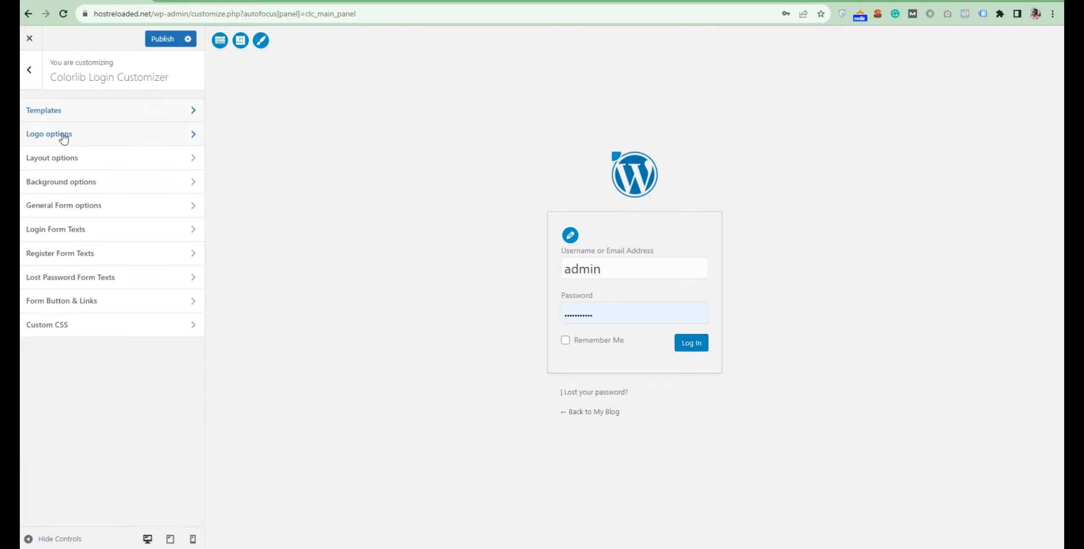
# In the logo options, try hiding the logo and set the logo display back to Show image only
pyautogui.click(63, 135)
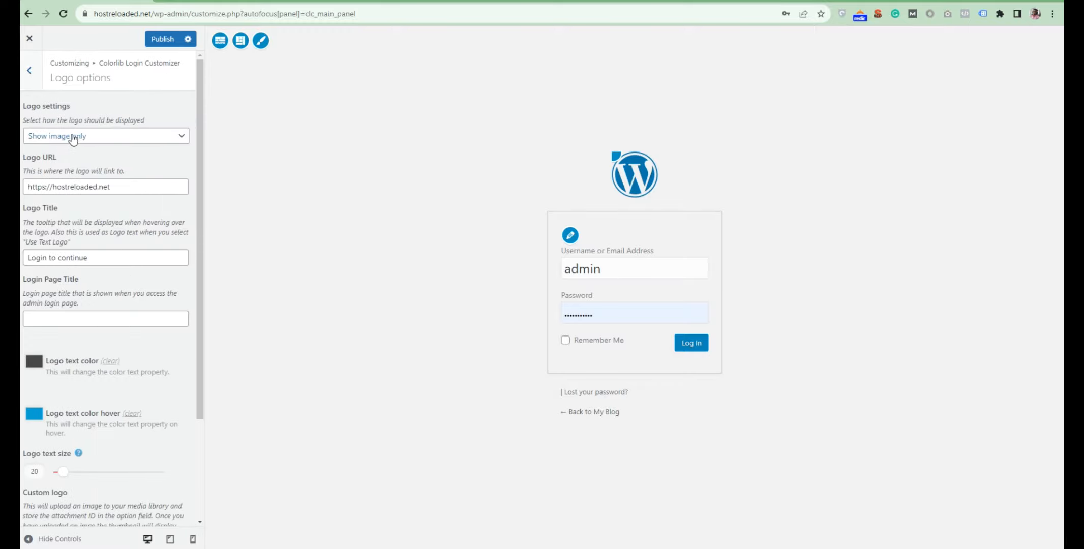
pyautogui.click(171, 141)
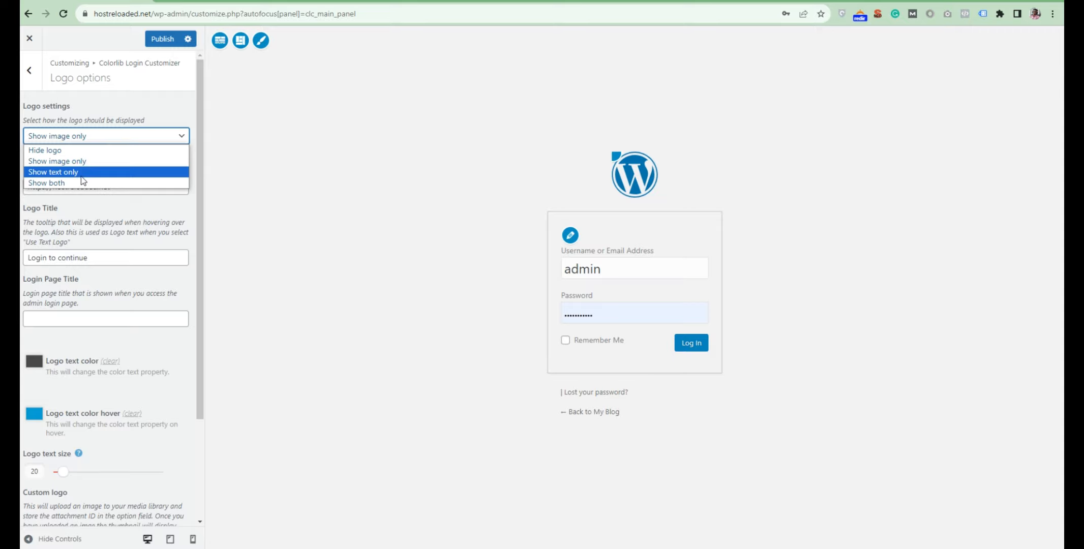
pyautogui.click(72, 150)
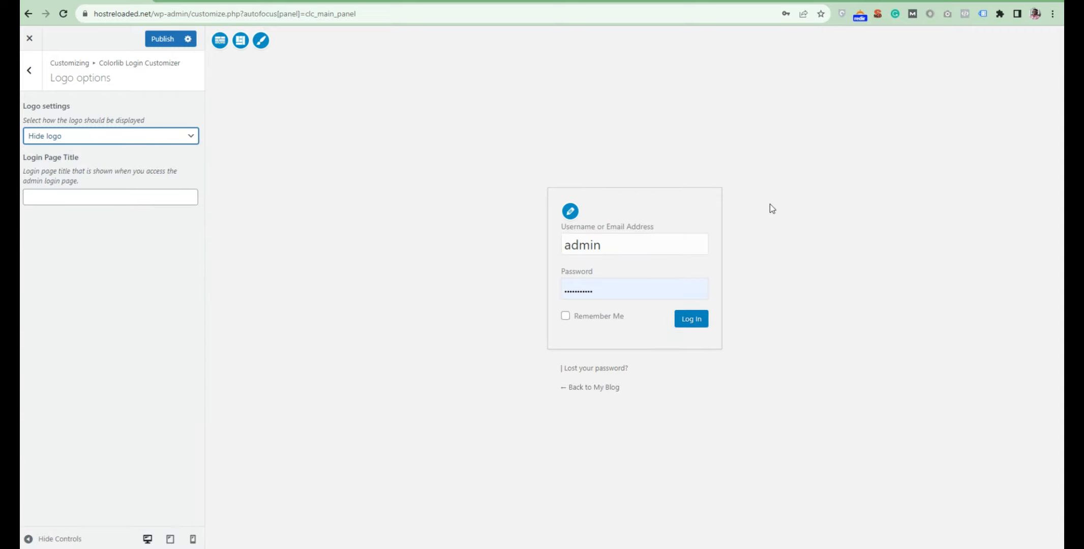
pyautogui.click(97, 135)
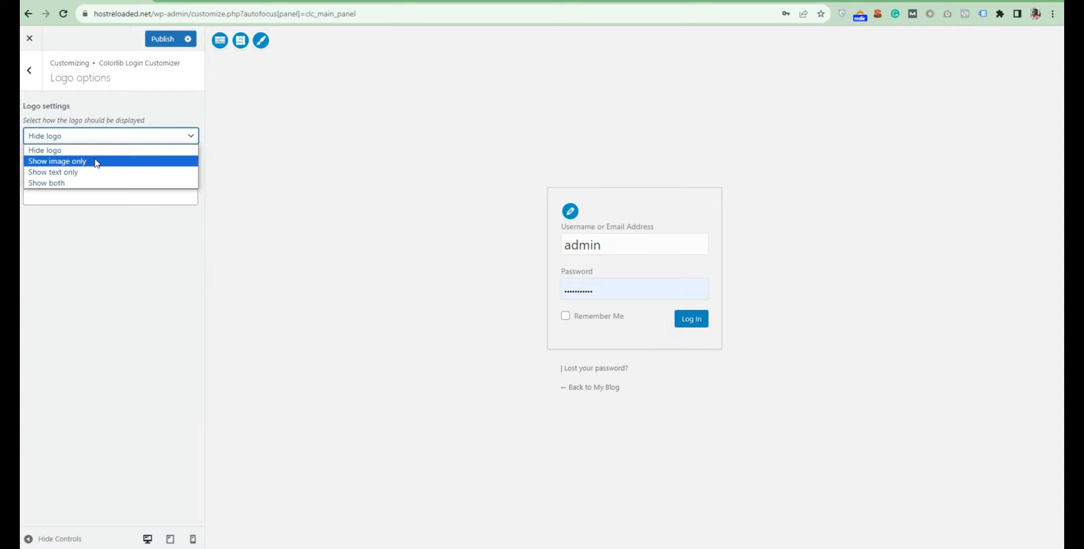
pyautogui.click(96, 161)
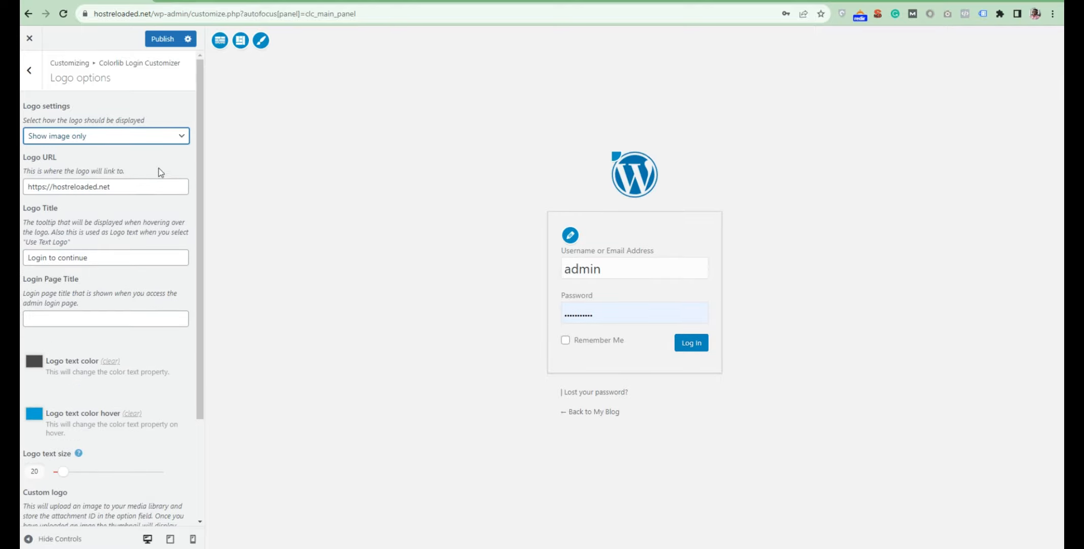
# Set the custom logo to anaplan-logo.png from the media library
pyautogui.scroll(-3, 135, 287)
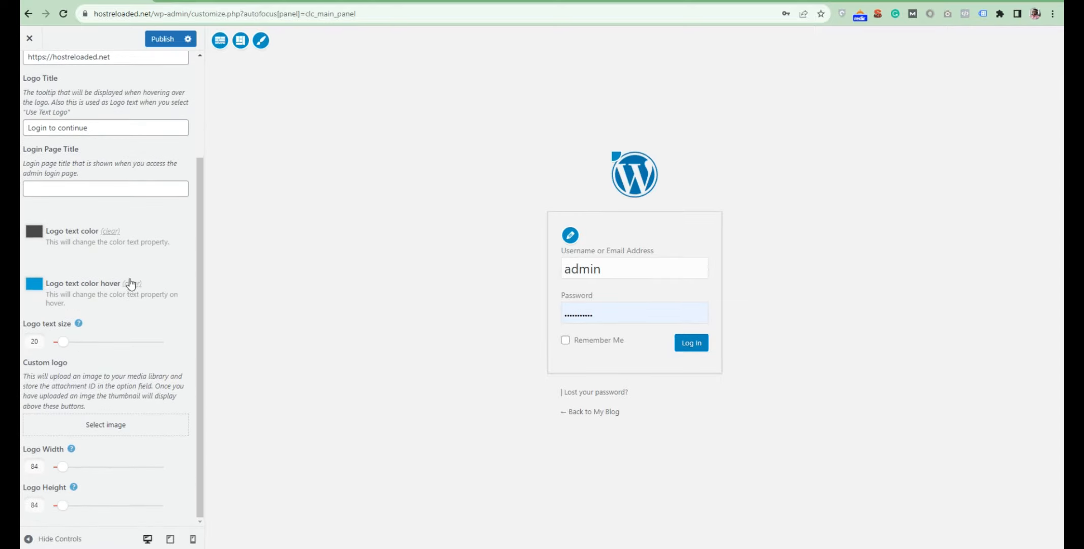
pyautogui.click(124, 426)
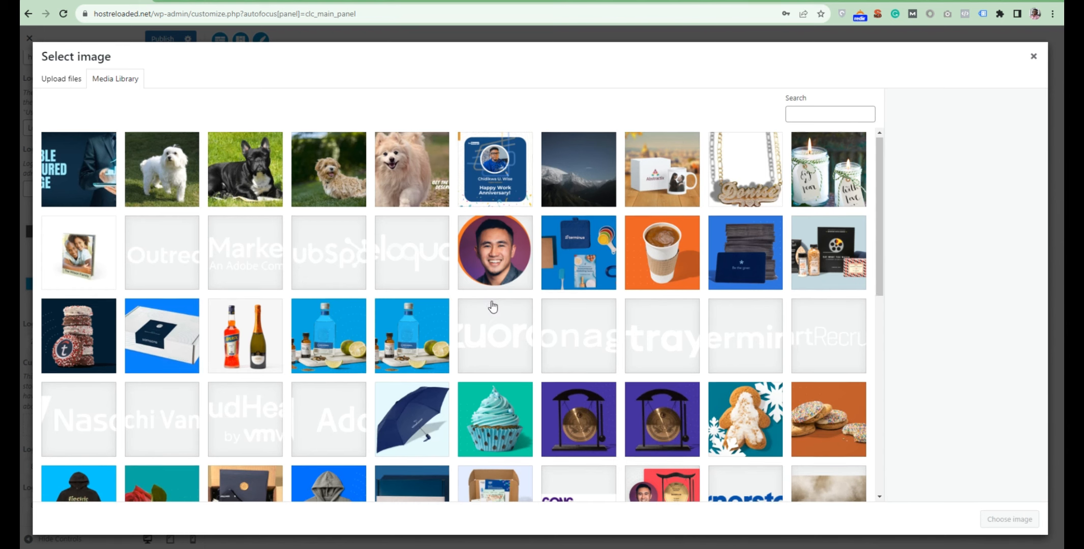
pyautogui.scroll(-6, 489, 307)
pyautogui.click(162, 277)
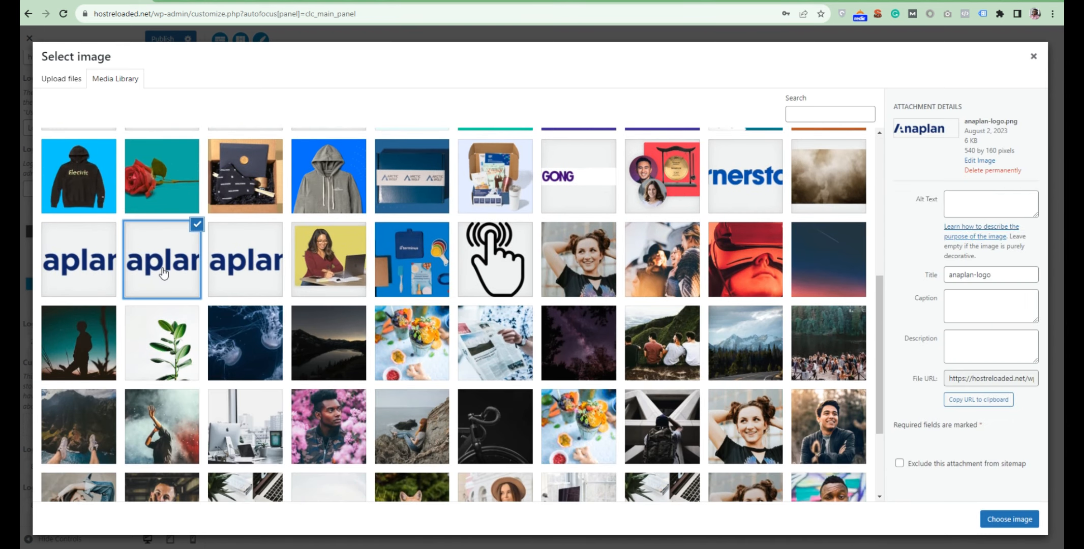
pyautogui.click(1000, 524)
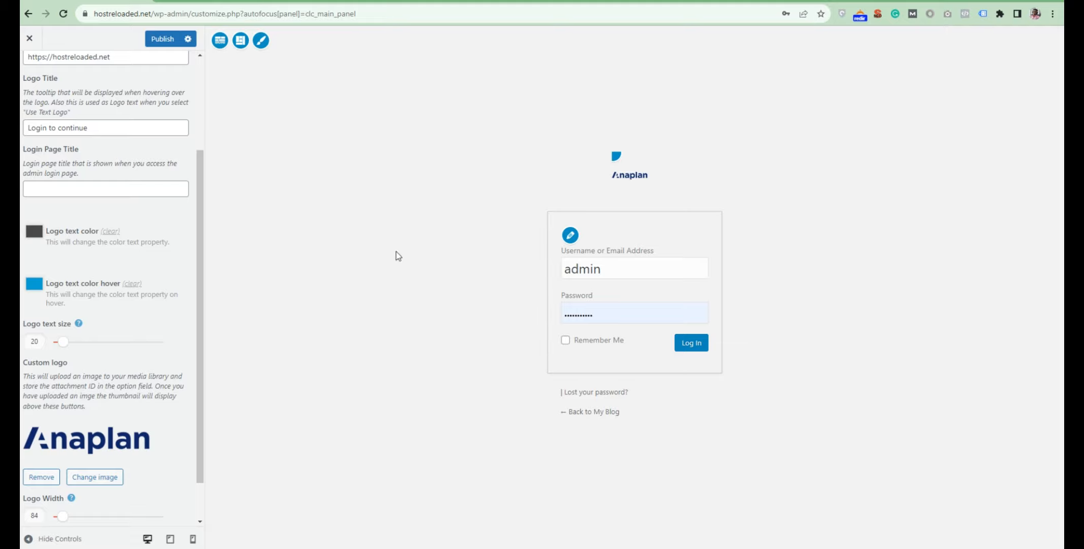
# Set the logo width to 360 and the logo height to 95, and return to the Colorlib Login Customizer overview
pyautogui.scroll(-1, 189, 305)
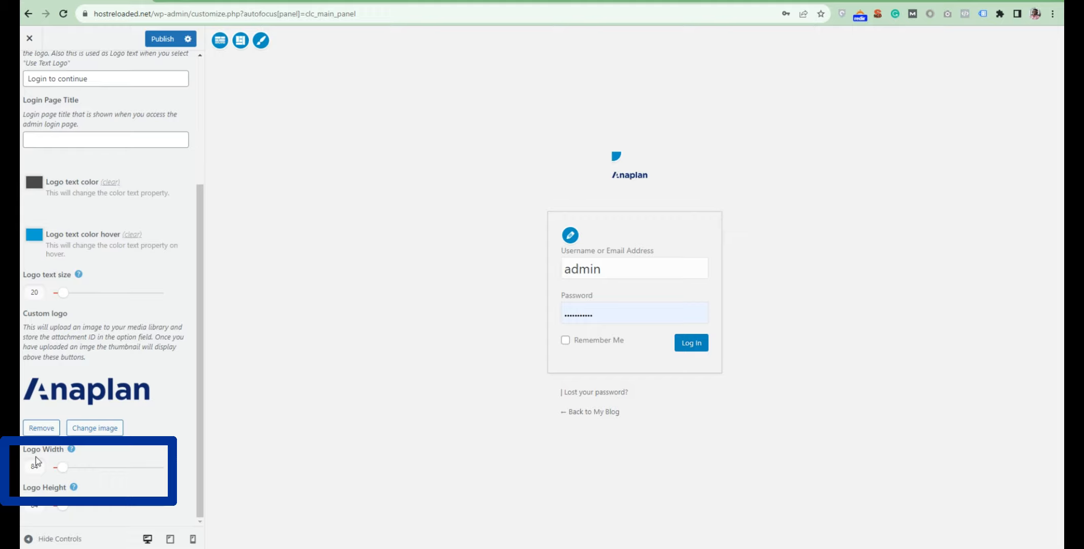
pyautogui.moveTo(62, 467); pyautogui.dragTo(70, 468)
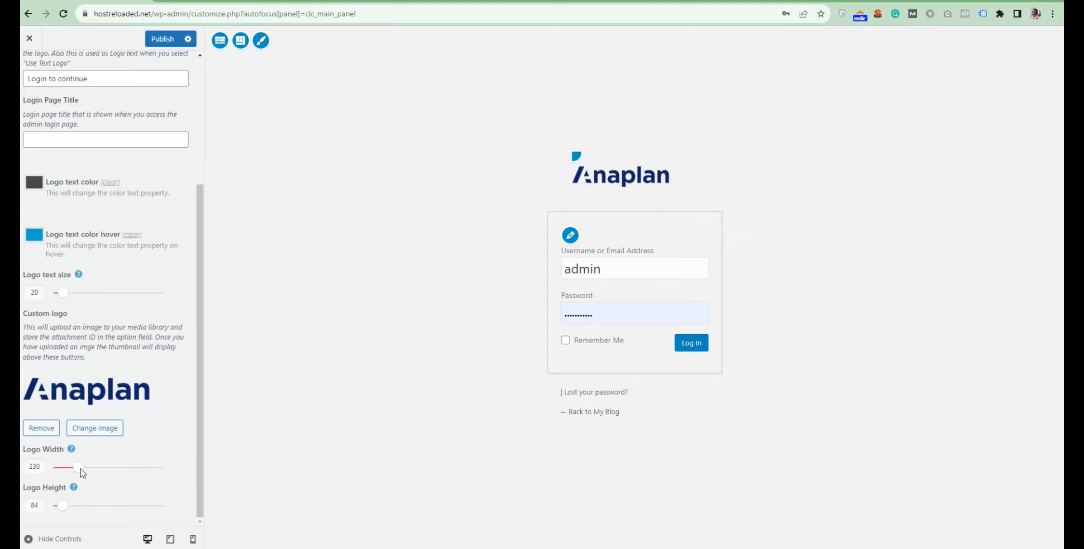
pyautogui.moveTo(79, 506); pyautogui.dragTo(65, 506)
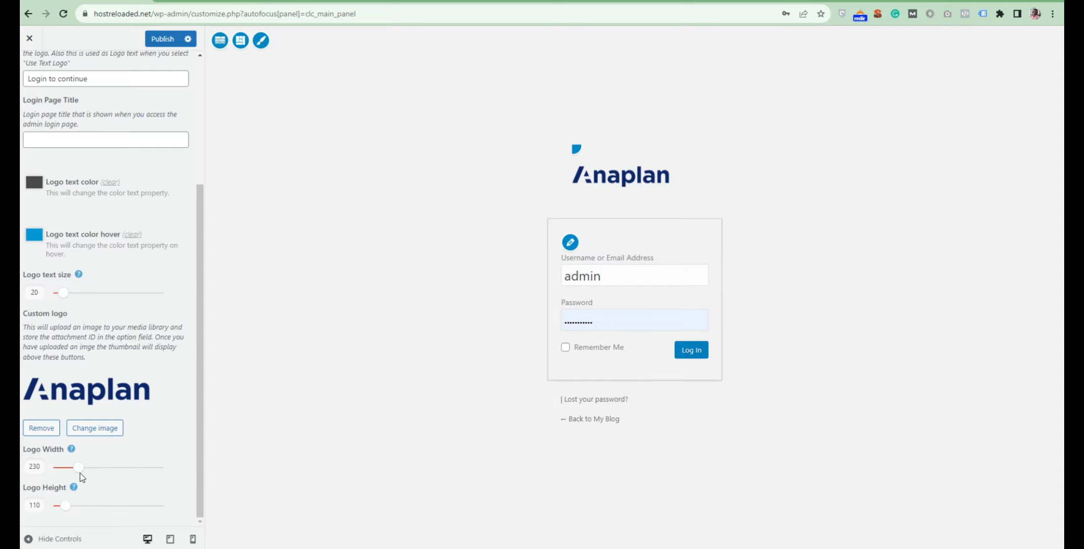
pyautogui.moveTo(80, 469); pyautogui.dragTo(99, 472)
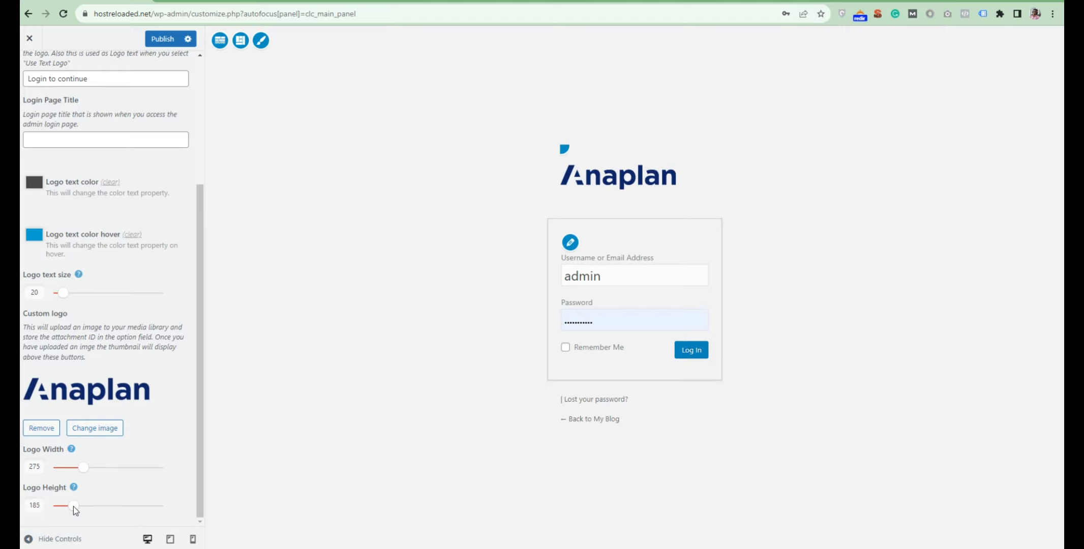
pyautogui.moveTo(52, 506); pyautogui.dragTo(63, 505)
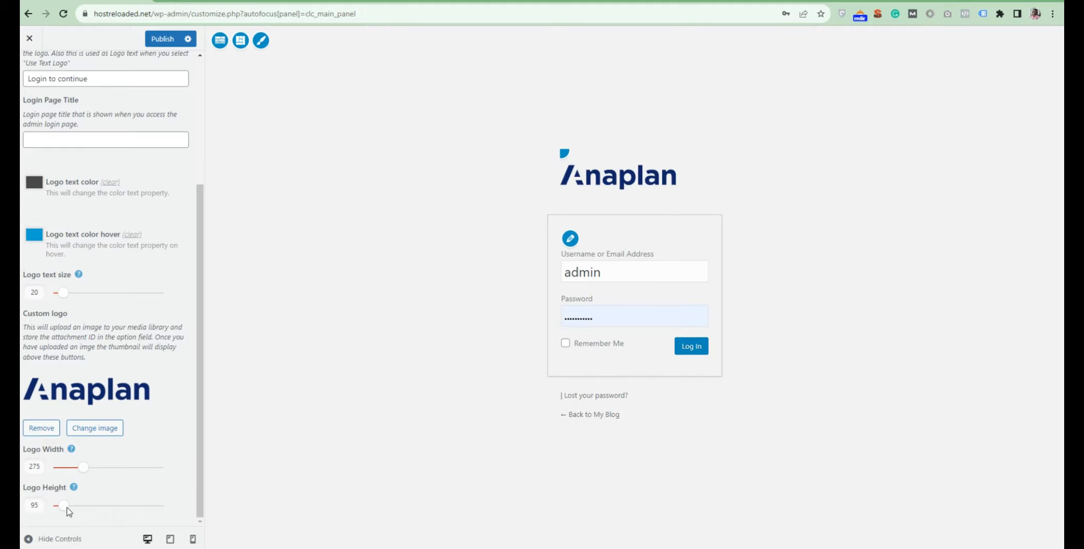
pyautogui.moveTo(83, 467); pyautogui.dragTo(93, 471)
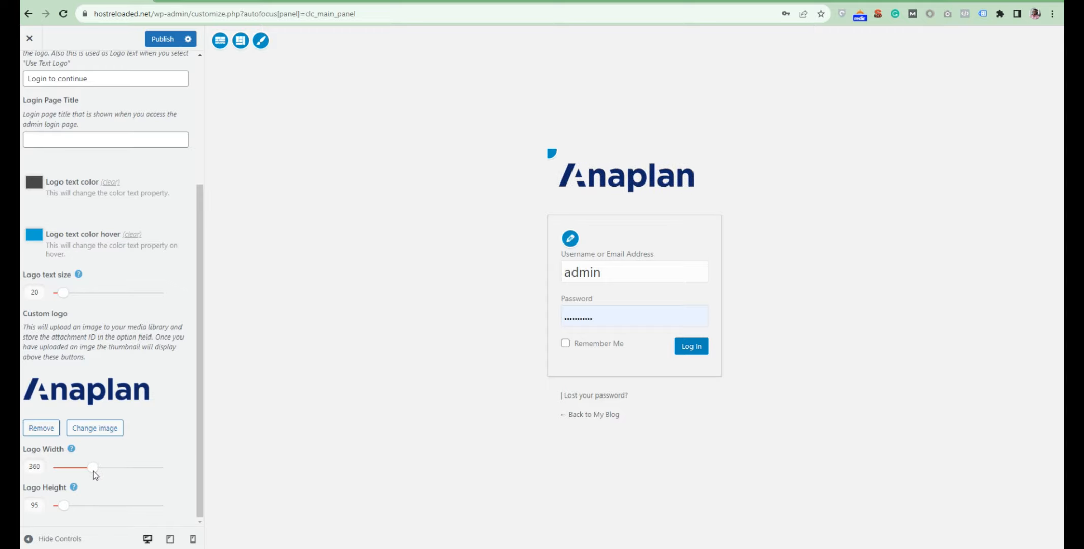
pyautogui.scroll(5, 145, 451)
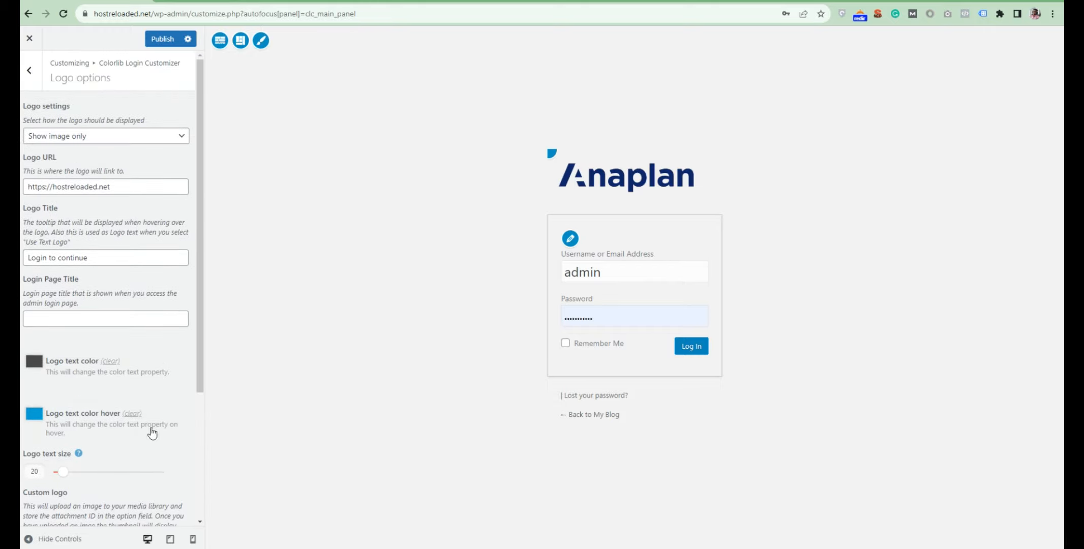
pyautogui.click(29, 72)
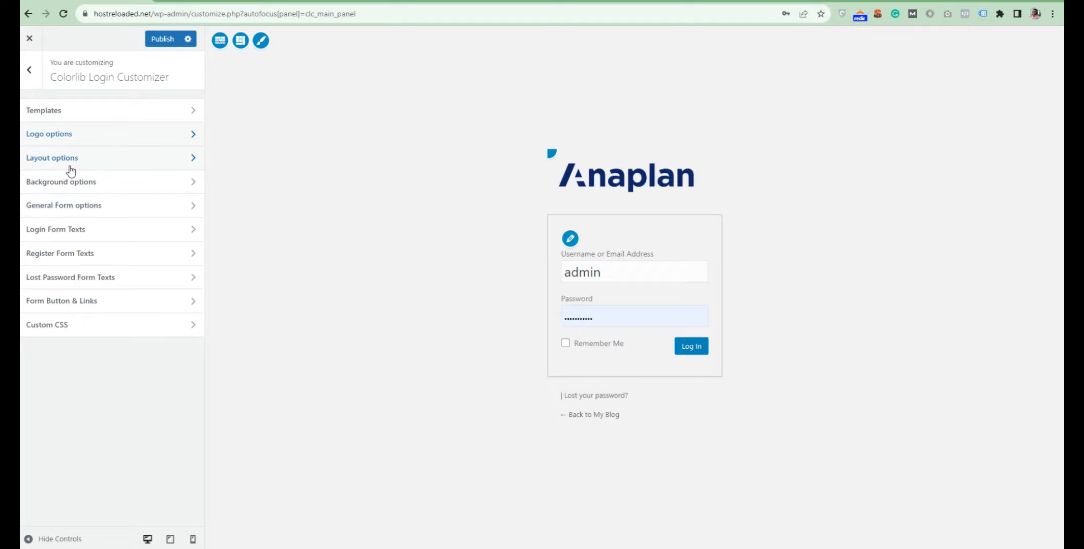
# In the layout options, try two columns with other form alignments, and restore the single-column layout with centered alignment
pyautogui.click(156, 164)
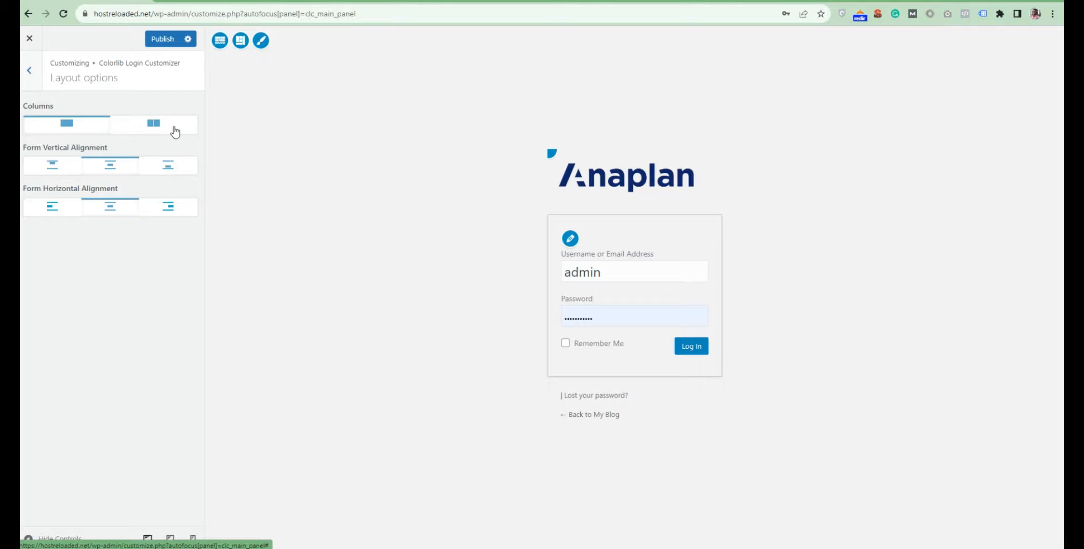
pyautogui.click(151, 127)
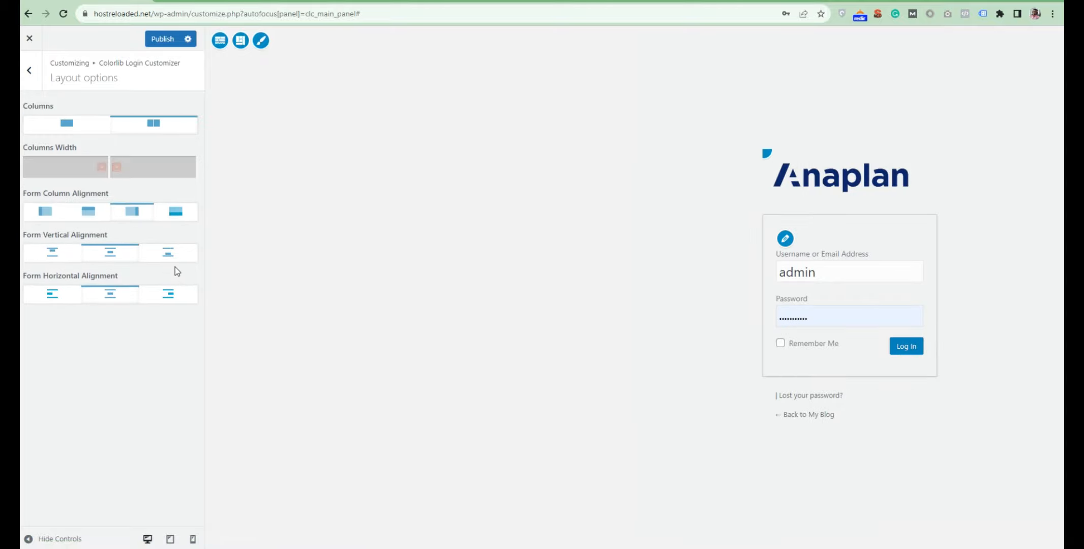
pyautogui.click(170, 255)
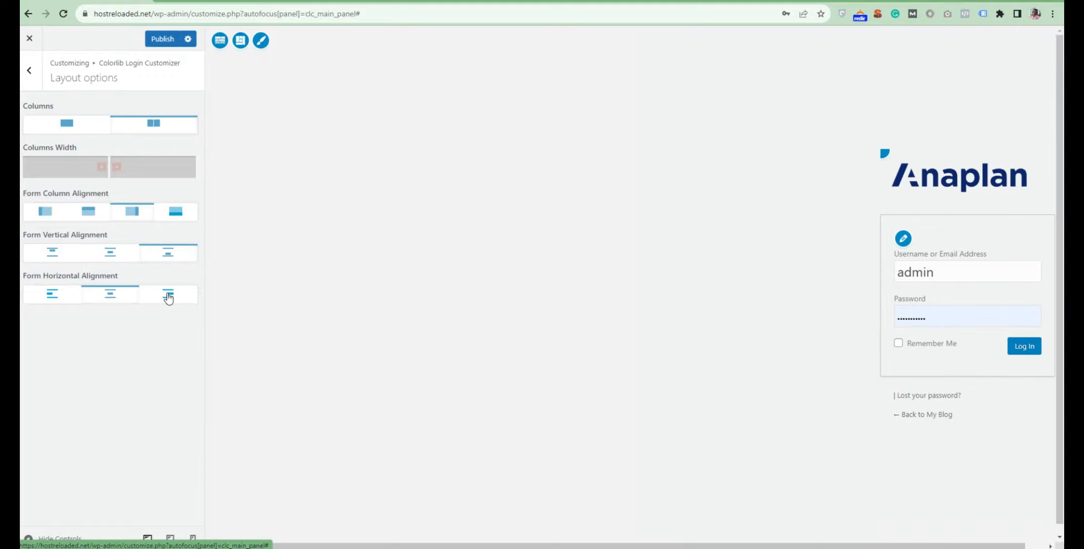
pyautogui.click(168, 295)
pyautogui.click(105, 297)
pyautogui.click(116, 254)
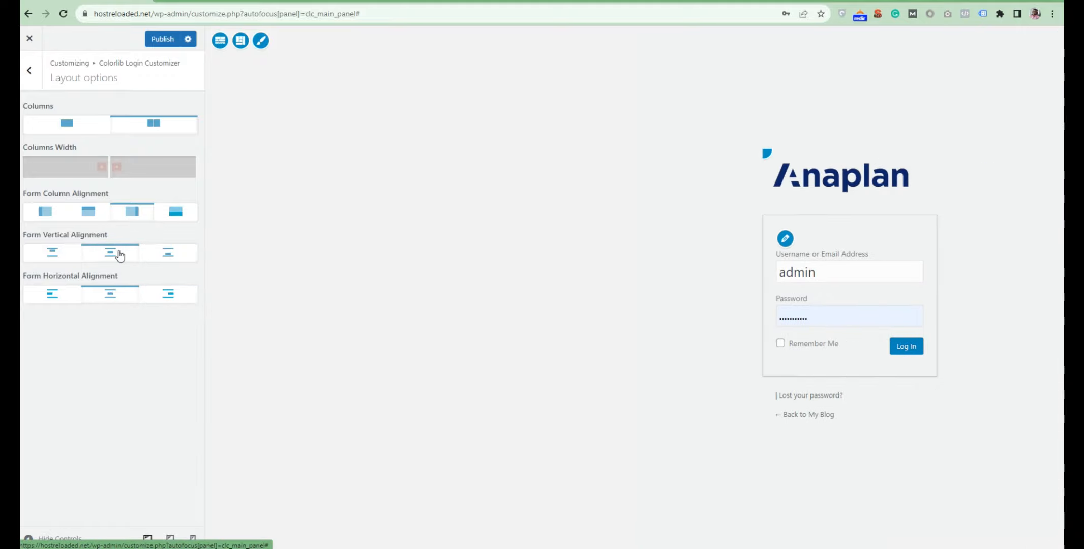
pyautogui.click(75, 130)
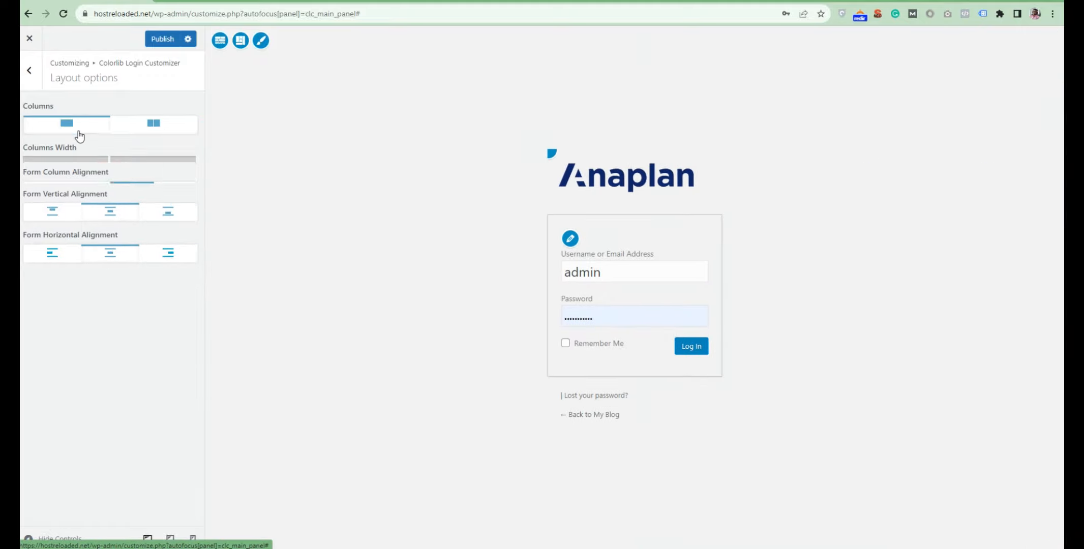
pyautogui.click(29, 70)
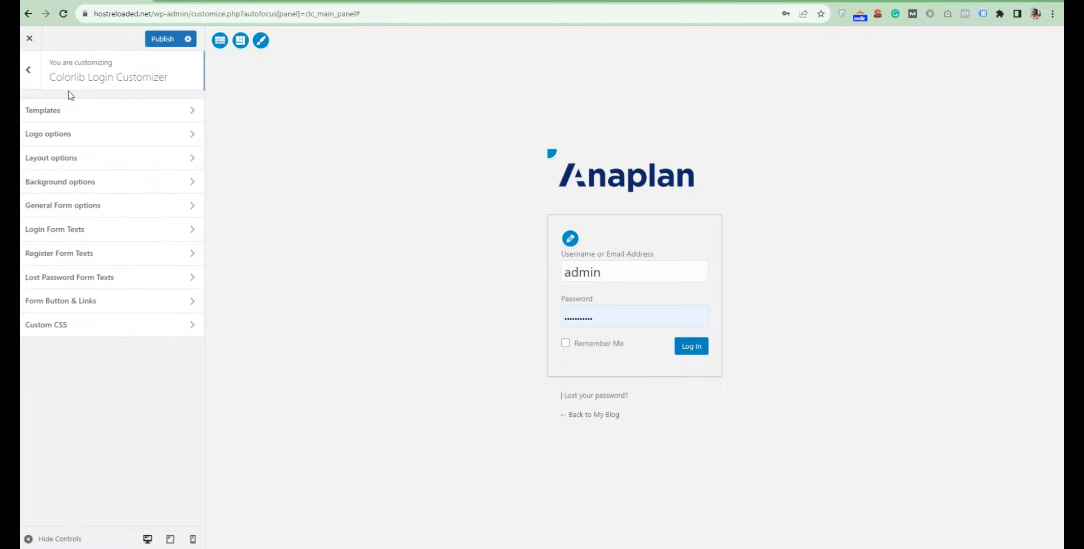
# In the background options, set the custom background color of the login page to #852d2d
pyautogui.click(140, 187)
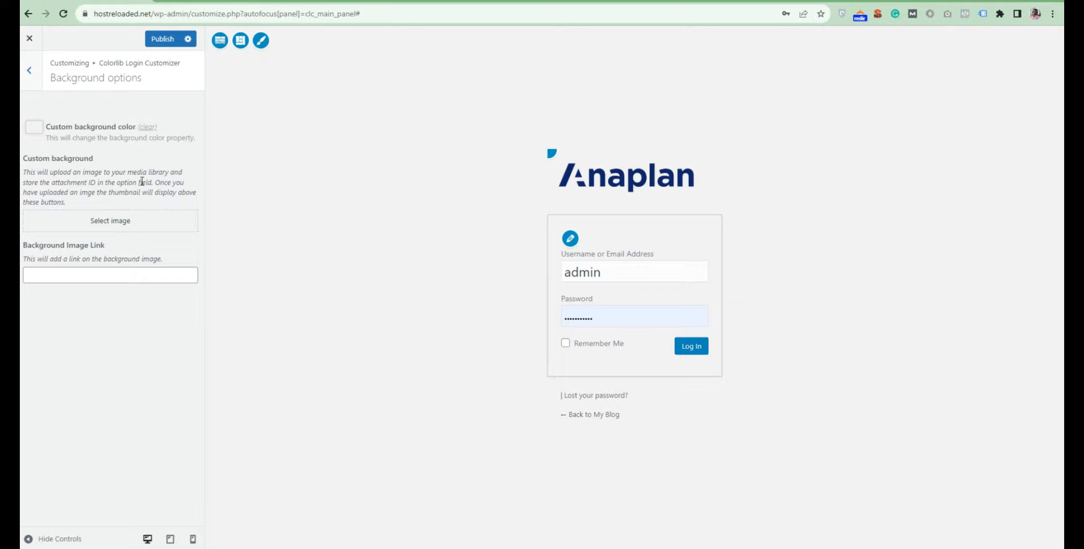
pyautogui.click(34, 128)
pyautogui.moveTo(34, 131); pyautogui.dragTo(78, 158)
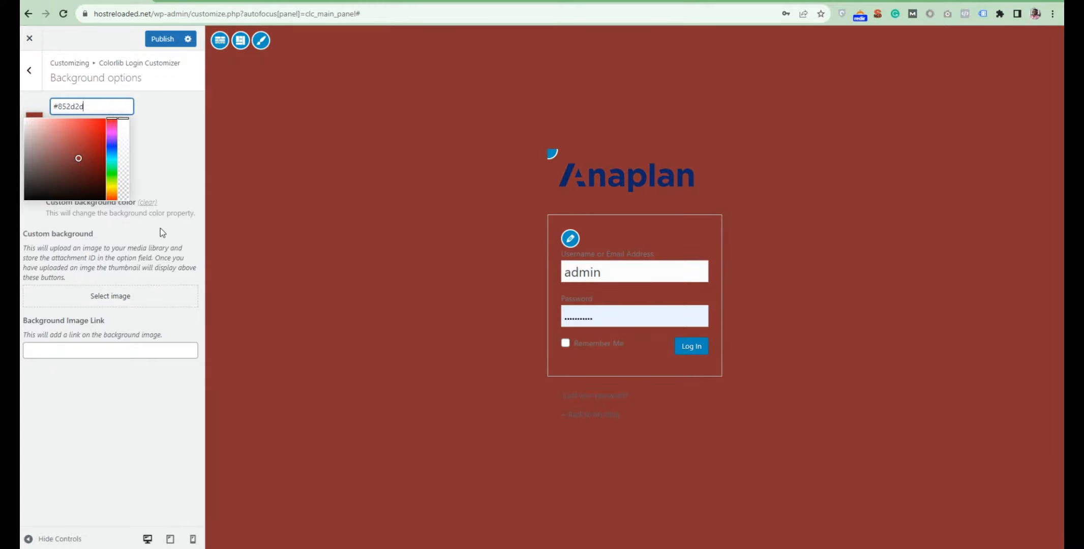
pyautogui.click(176, 223)
# Set the night-time snowy mountain photo from the media library as the custom background, and return to the Colorlib Login Customizer overview
pyautogui.click(139, 221)
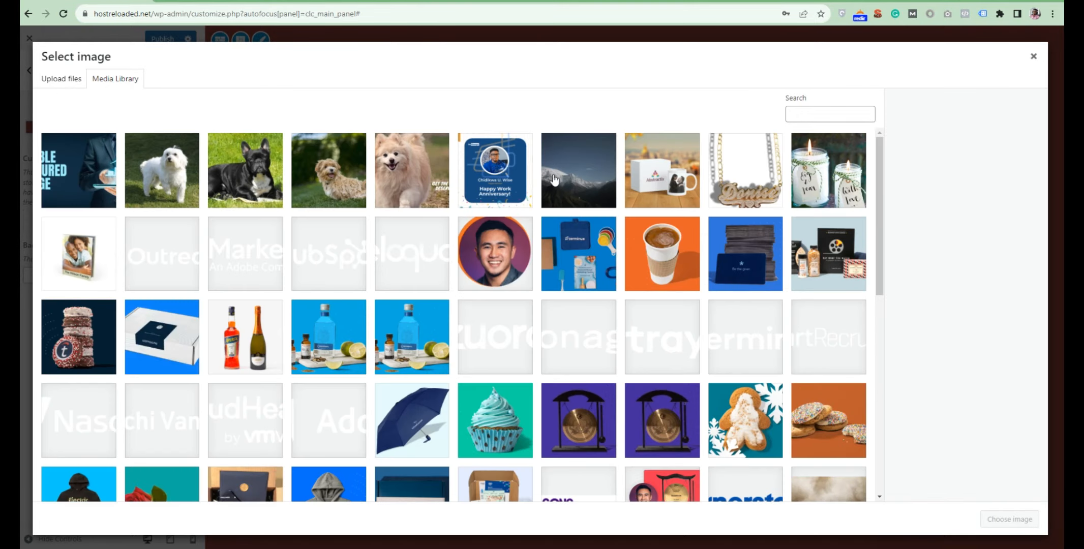
pyautogui.click(574, 174)
pyautogui.click(1000, 520)
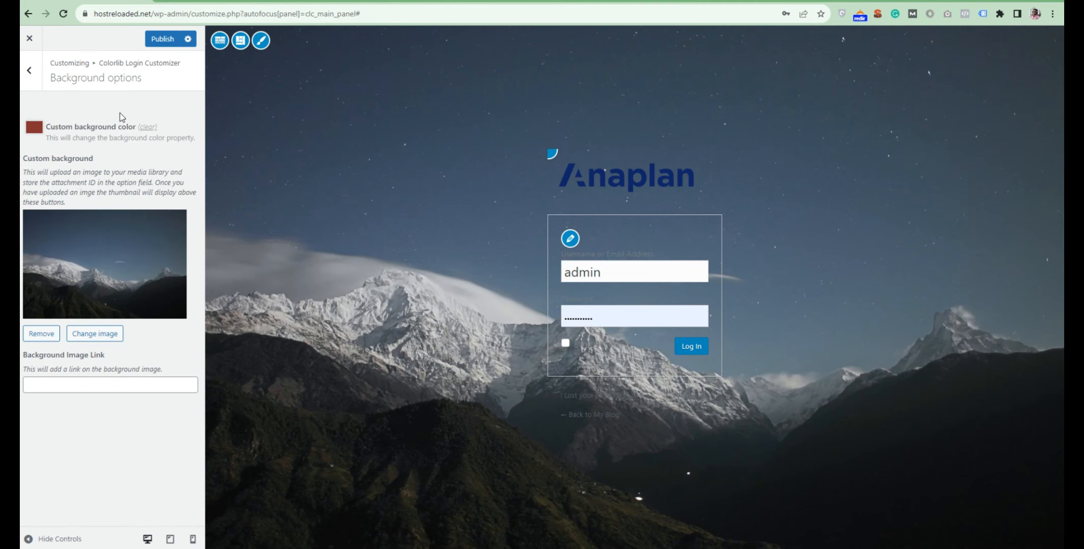
pyautogui.click(30, 71)
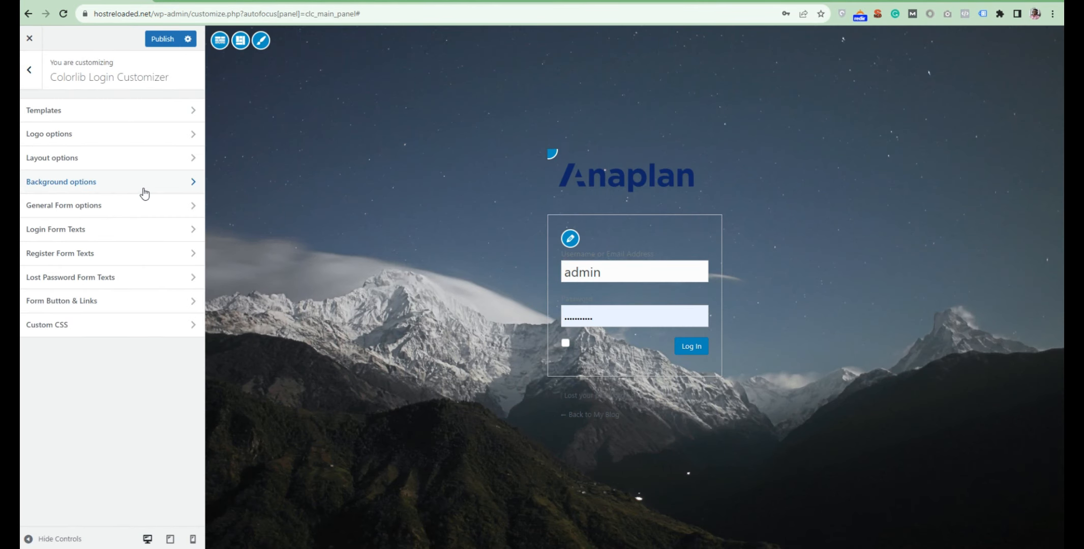
# In the general form options, set the form width to 535 and height to 300, and clear the form background color
pyautogui.click(135, 211)
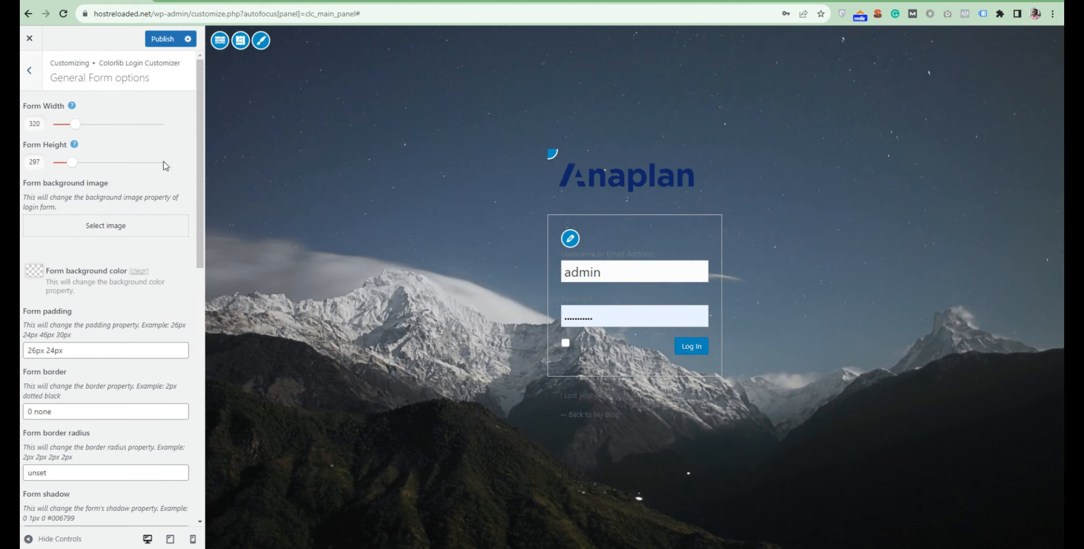
pyautogui.moveTo(78, 124); pyautogui.dragTo(108, 134)
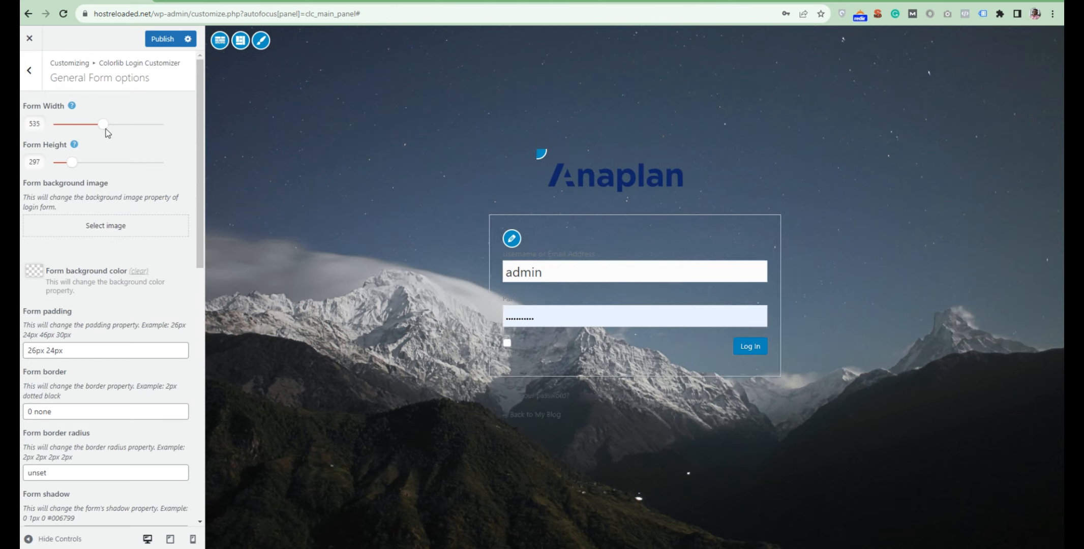
pyautogui.moveTo(73, 163)
pyautogui.mouseDown()
pyautogui.moveTo(121, 167)
pyautogui.moveTo(72, 167)
pyautogui.mouseUp()
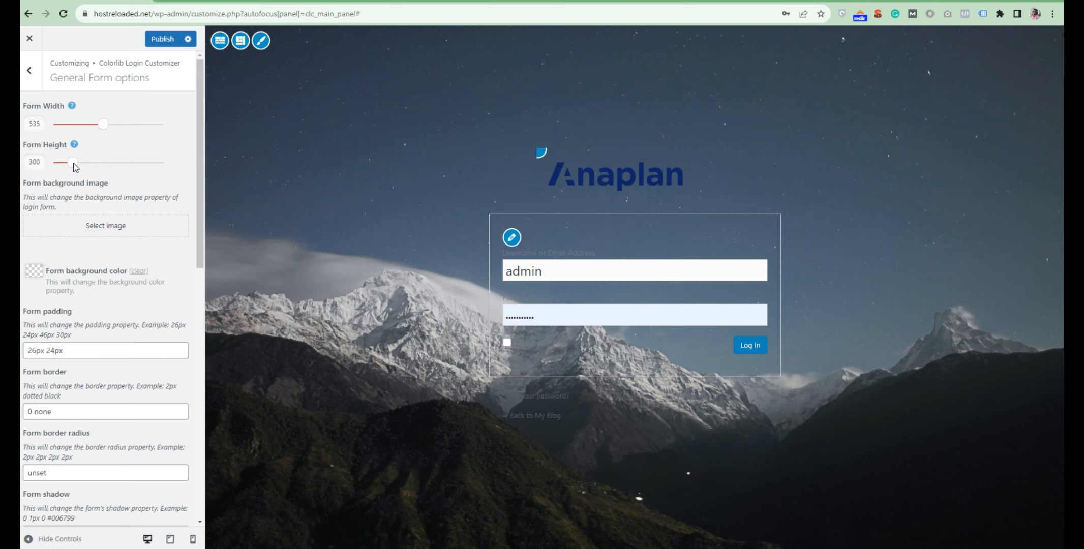
pyautogui.click(140, 271)
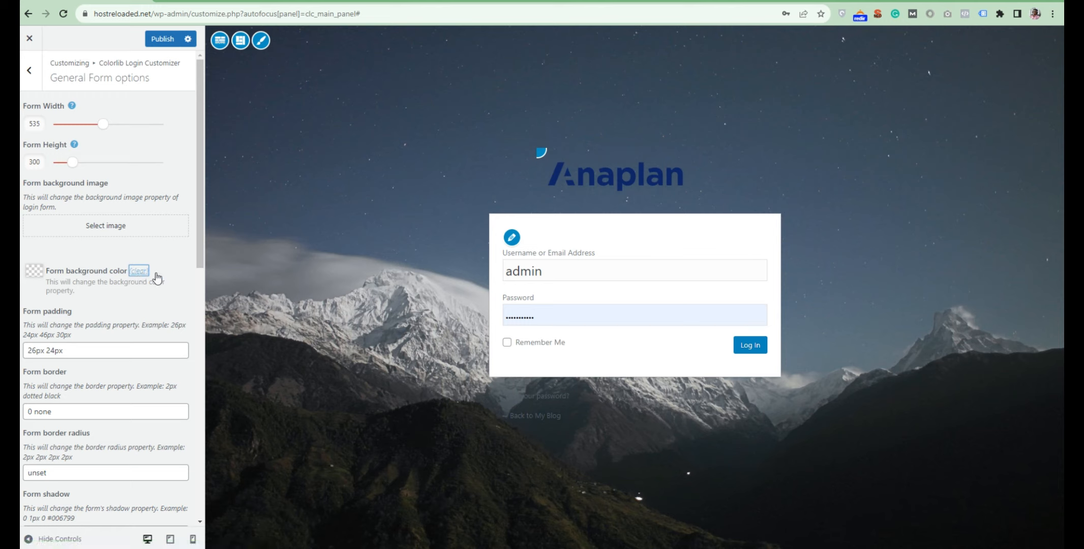
pyautogui.click(75, 166)
# Set the form field text color to the near-black #0a0a0a
pyautogui.scroll(-1, 981, 543)
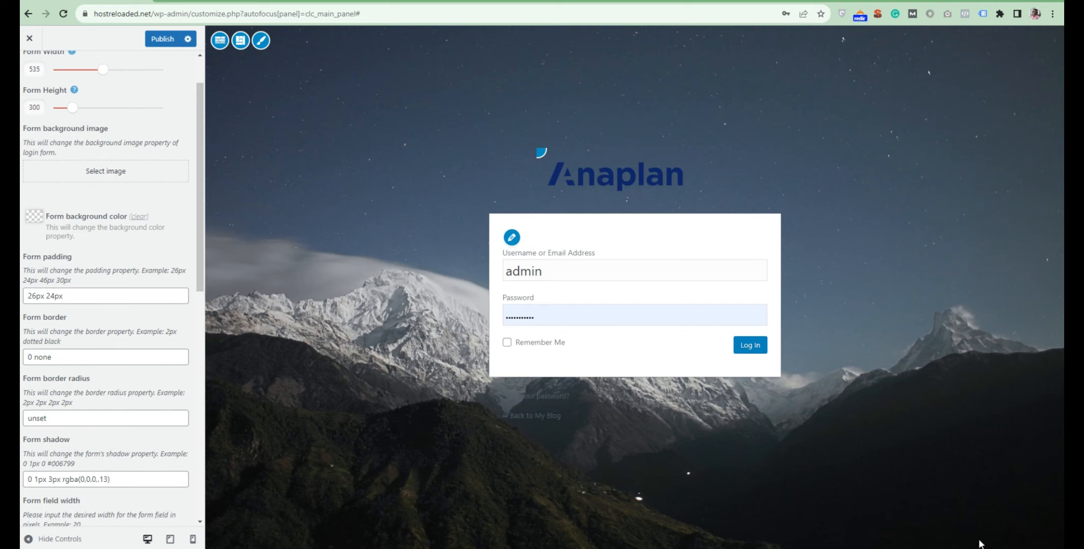
pyautogui.scroll(-2, 96, 298)
pyautogui.scroll(-6, 97, 300)
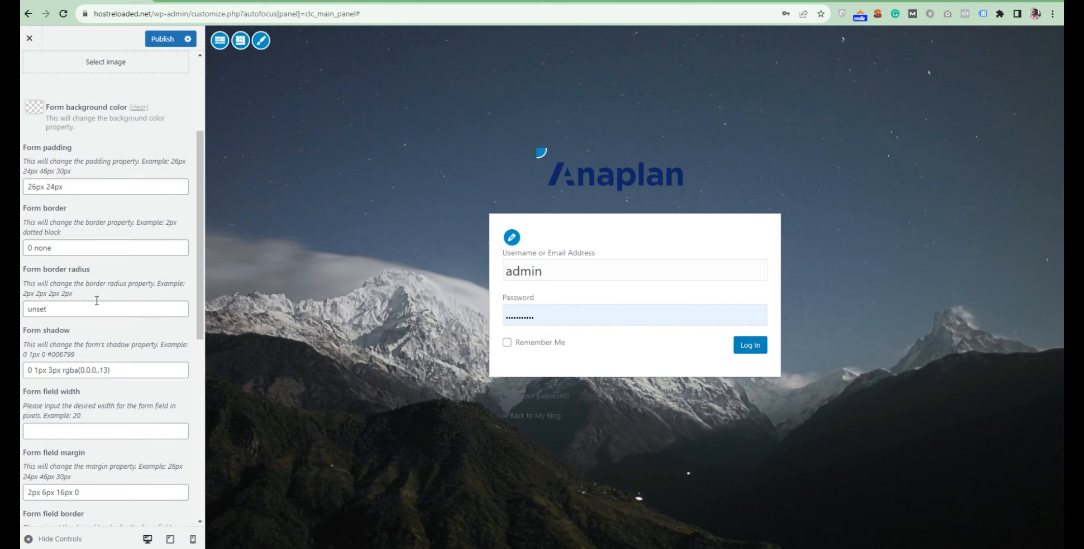
pyautogui.scroll(-2, 96, 300)
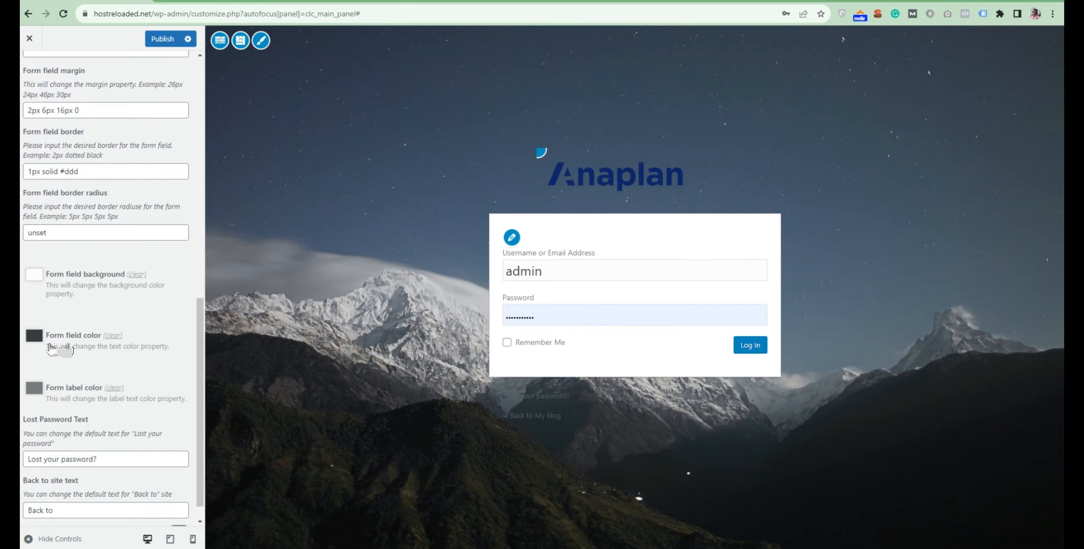
pyautogui.click(40, 340)
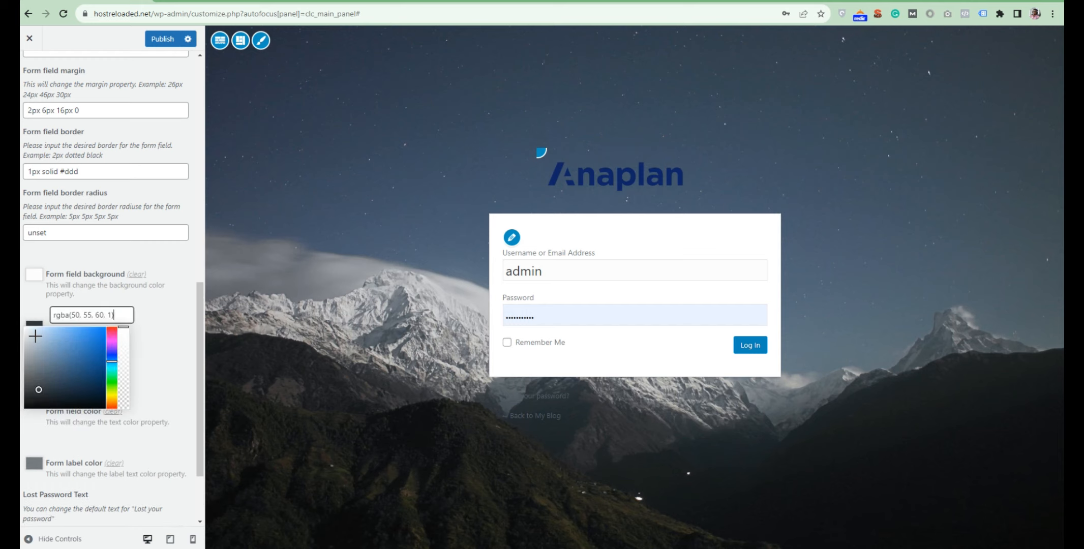
pyautogui.moveTo(52, 377)
pyautogui.mouseDown()
pyautogui.moveTo(69, 353)
pyautogui.moveTo(41, 380)
pyautogui.moveTo(97, 341)
pyautogui.moveTo(29, 404)
pyautogui.mouseUp()
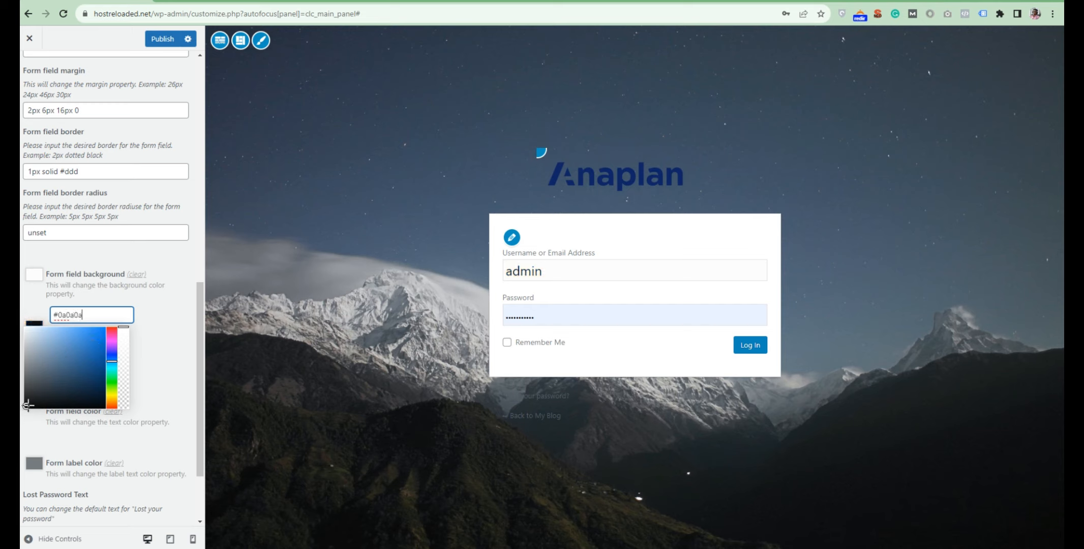
pyautogui.click(163, 385)
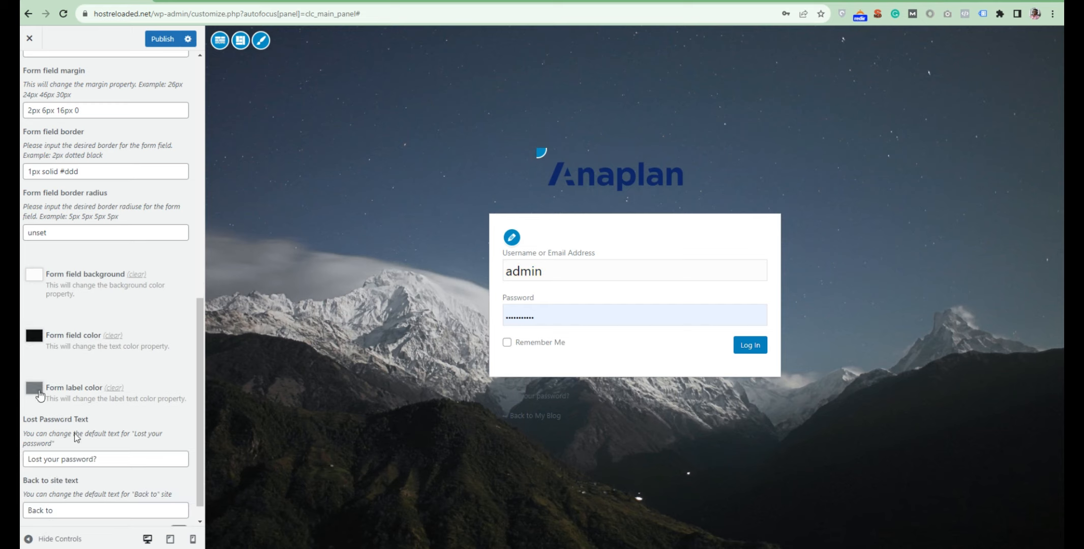
# Set the form label color to a bright blue
pyautogui.click(35, 388)
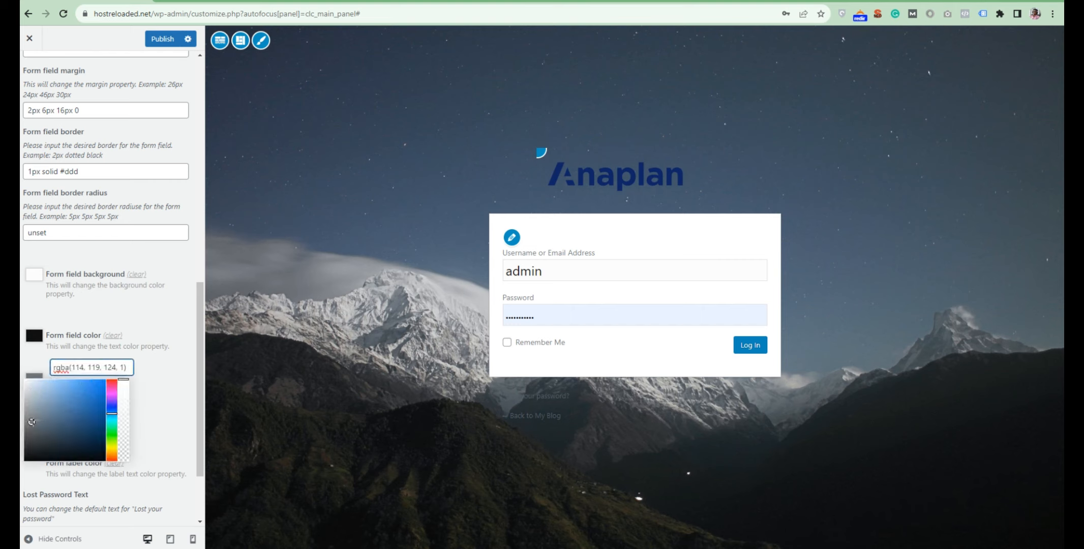
pyautogui.hotkey('ctrl', 'a')
pyautogui.write('#0080ff')
pyautogui.moveTo(106, 379)
pyautogui.mouseDown()
pyautogui.moveTo(76, 435)
pyautogui.moveTo(101, 389)
pyautogui.mouseUp()
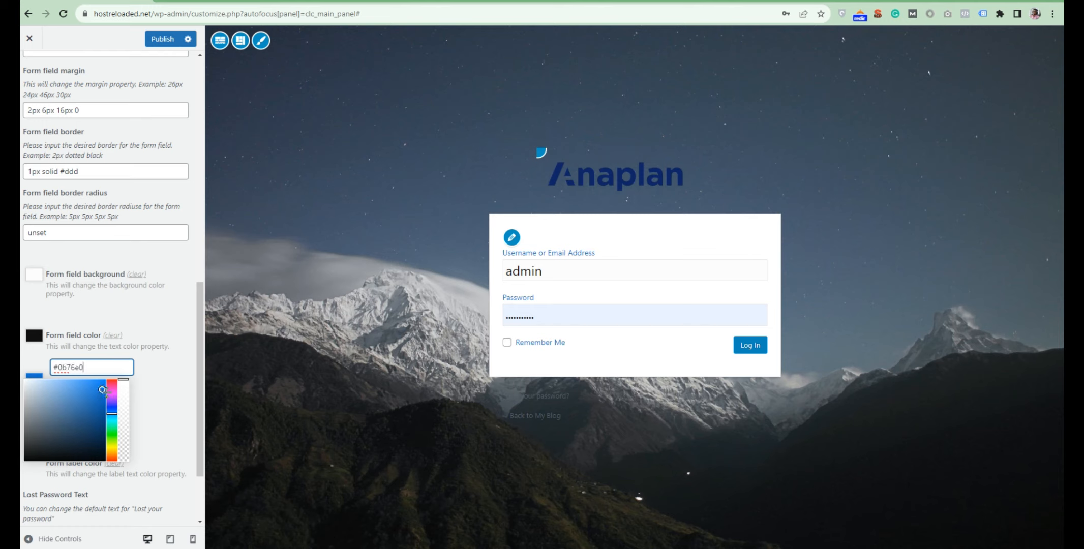
pyautogui.click(1009, 544)
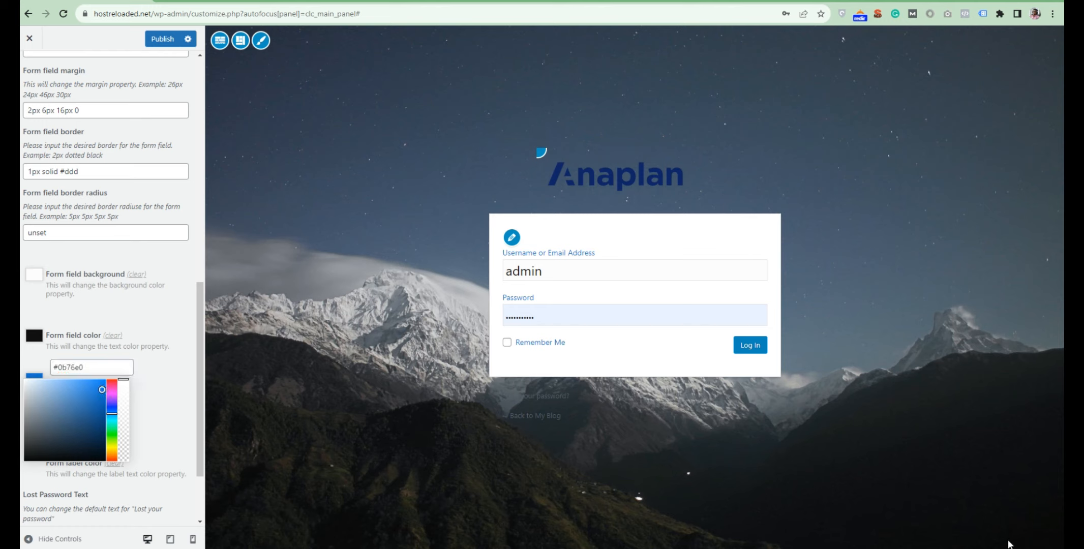
pyautogui.moveTo(101, 390)
pyautogui.mouseDown()
pyautogui.moveTo(58, 410)
pyautogui.moveTo(49, 445)
pyautogui.moveTo(55, 406)
pyautogui.moveTo(104, 384)
pyautogui.moveTo(90, 405)
pyautogui.moveTo(104, 385)
pyautogui.mouseUp()
pyautogui.click(173, 379)
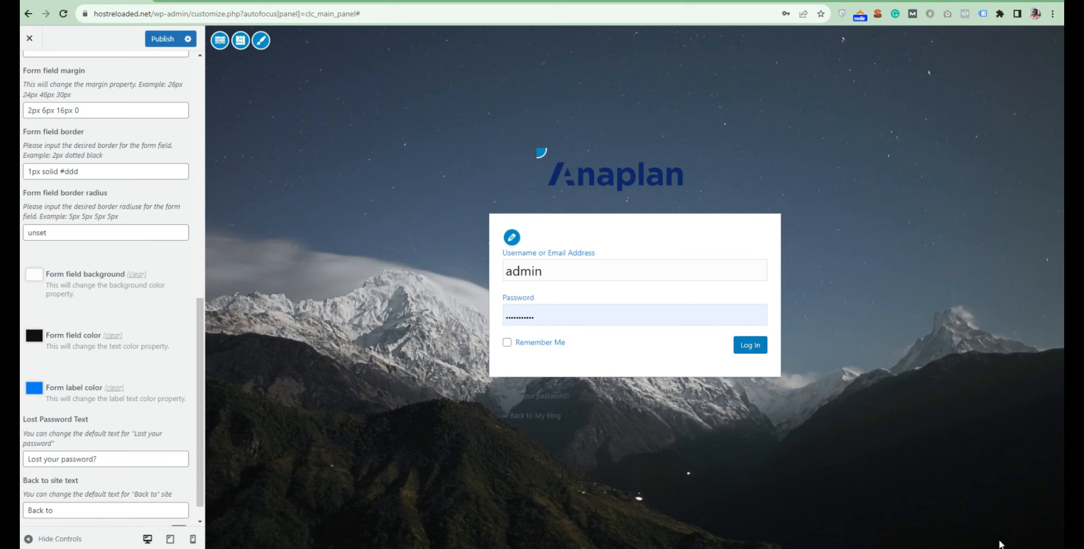
# Change the lost password text to "Recover Password?"
pyautogui.scroll(-1, 116, 346)
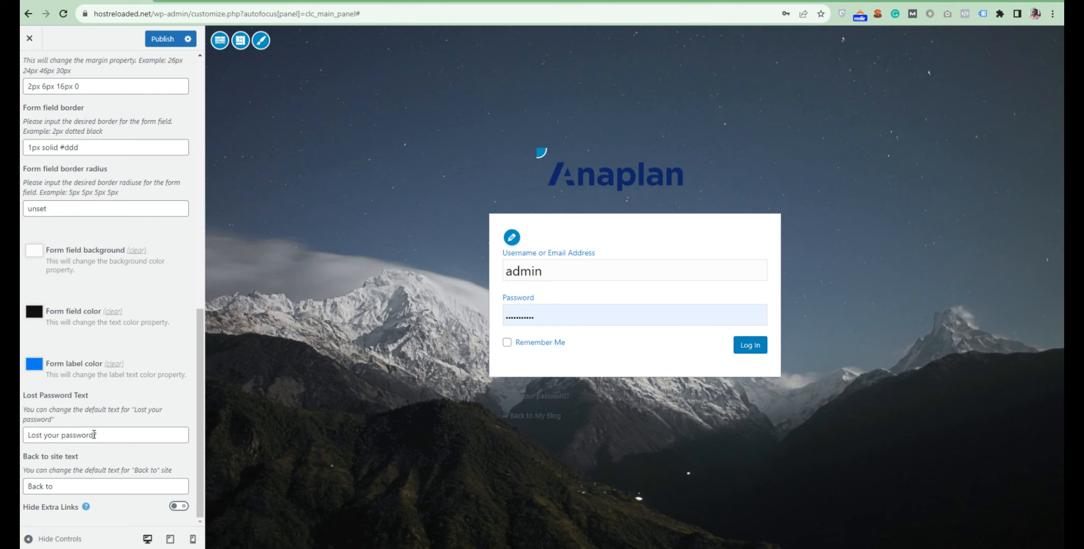
pyautogui.click(95, 435)
pyautogui.press('BackSpace')
pyautogui.press('BackSpace')
pyautogui.press('BackSpace')
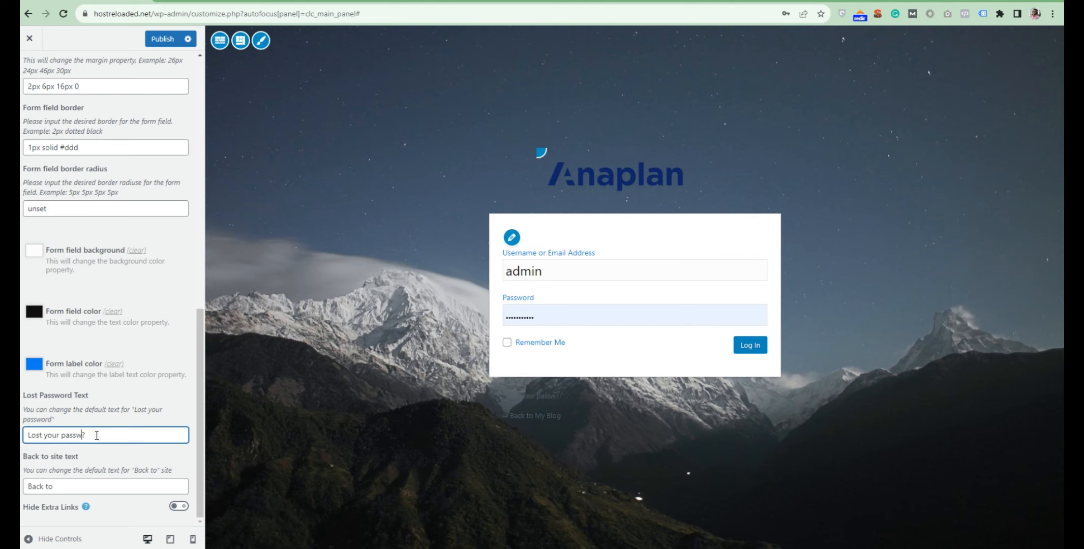
pyautogui.press('BackSpace')
pyautogui.press('BackSpace')
pyautogui.press('BackSpace')
pyautogui.press('BackSpace')
pyautogui.press('BackSpace')
pyautogui.press('BackSpace')
pyautogui.press('BackSpace')
pyautogui.press('BackSpace')
pyautogui.press('BackSpace')
pyautogui.press('BackSpace')
pyautogui.press('BackSpace')
pyautogui.press('BackSpace')
pyautogui.press('BackSpace')
pyautogui.press('BackSpace')
pyautogui.press('BackSpace')
pyautogui.write('Recover Passo')
pyautogui.press('BackSpace')
pyautogui.write('word')
# Try hiding the extra links under the form, show them again, and return to the Colorlib Login Customizer overview
pyautogui.click(178, 507)
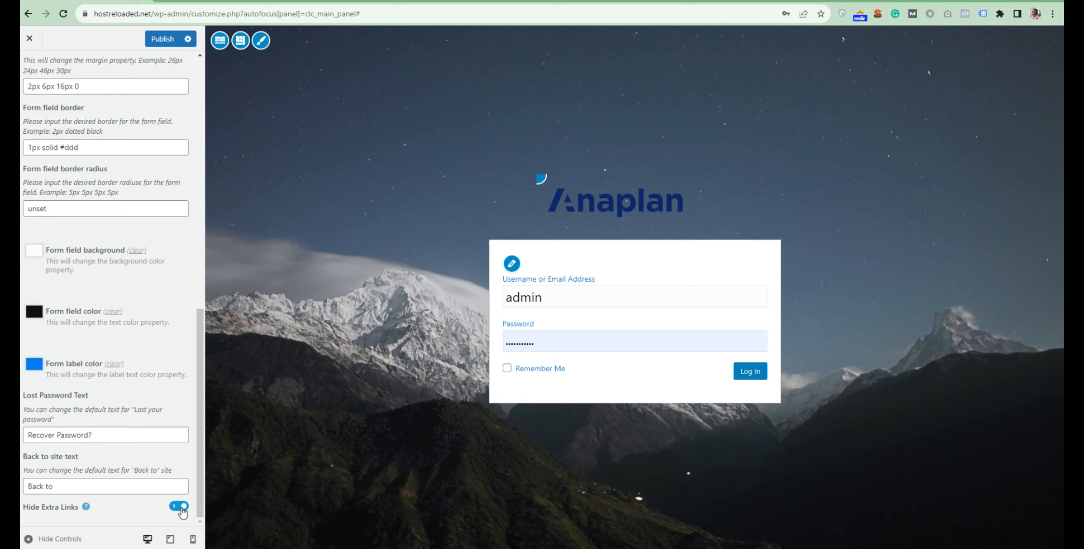
pyautogui.click(182, 508)
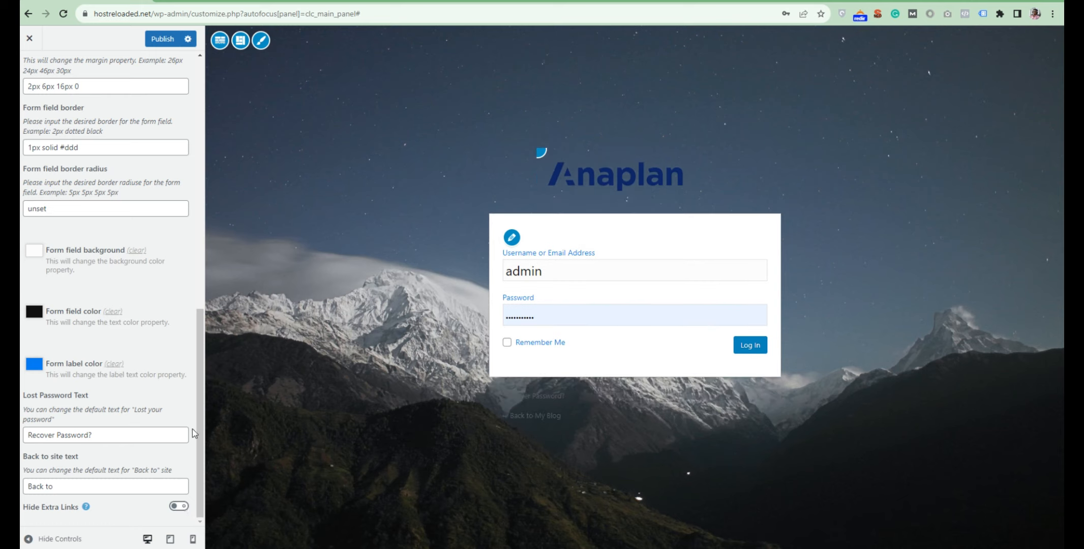
pyautogui.scroll(15, 194, 433)
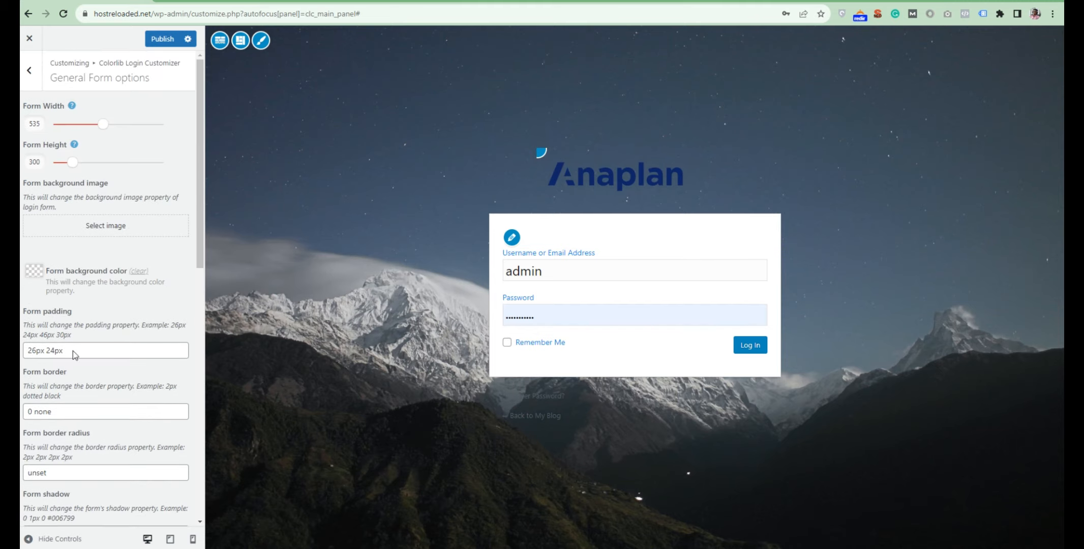
pyautogui.click(29, 70)
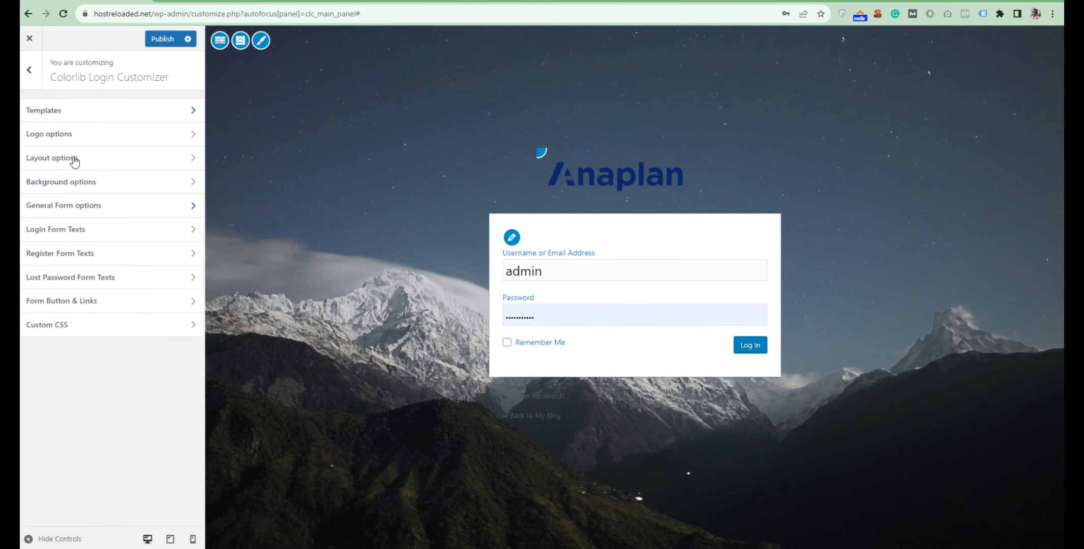
# Review the login form text settings and return to the Colorlib Login Customizer overview
pyautogui.click(134, 235)
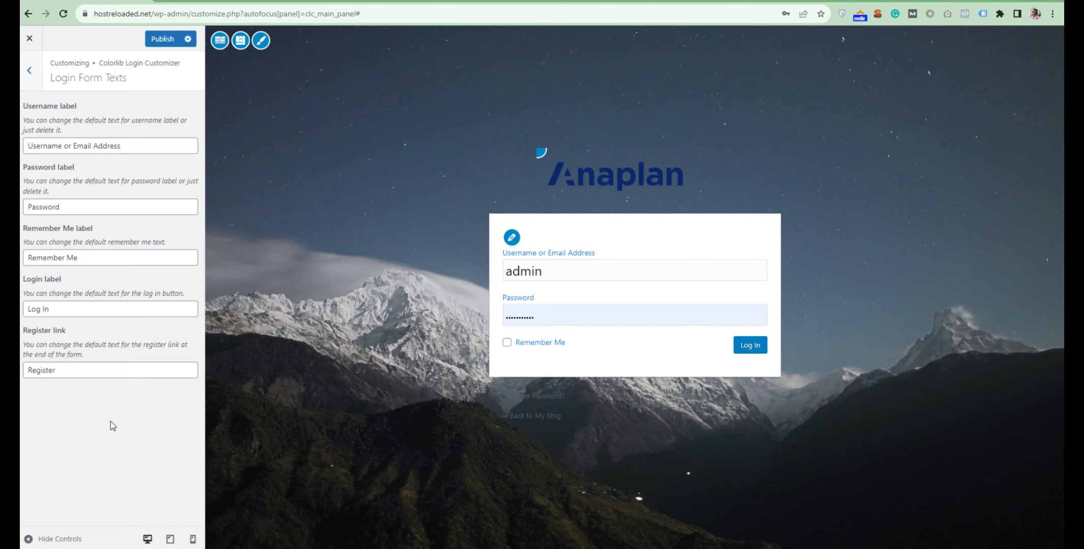
pyautogui.click(29, 71)
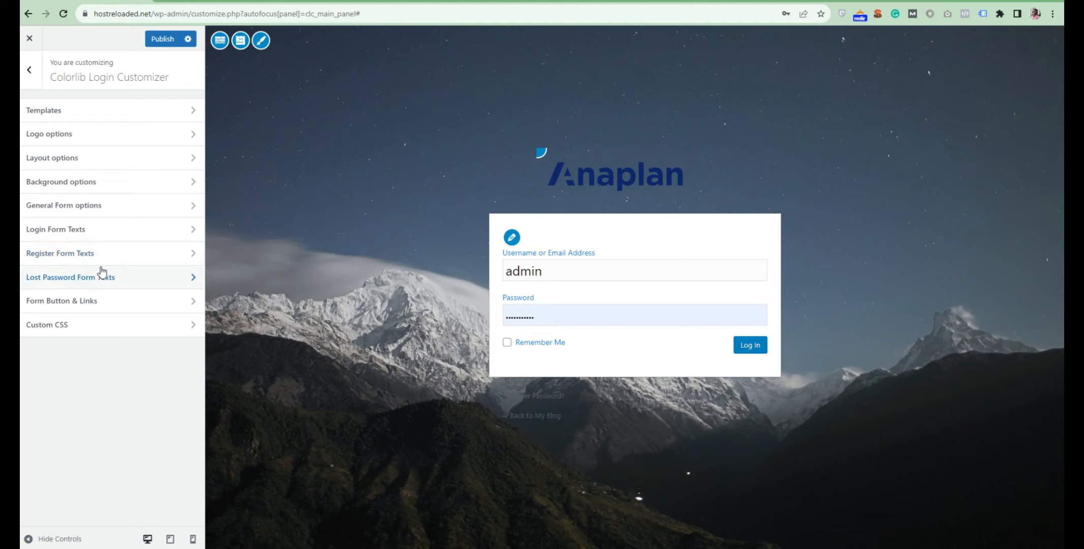
# Set the login button's background to a dark muted violet in the form button and link settings
pyautogui.click(110, 308)
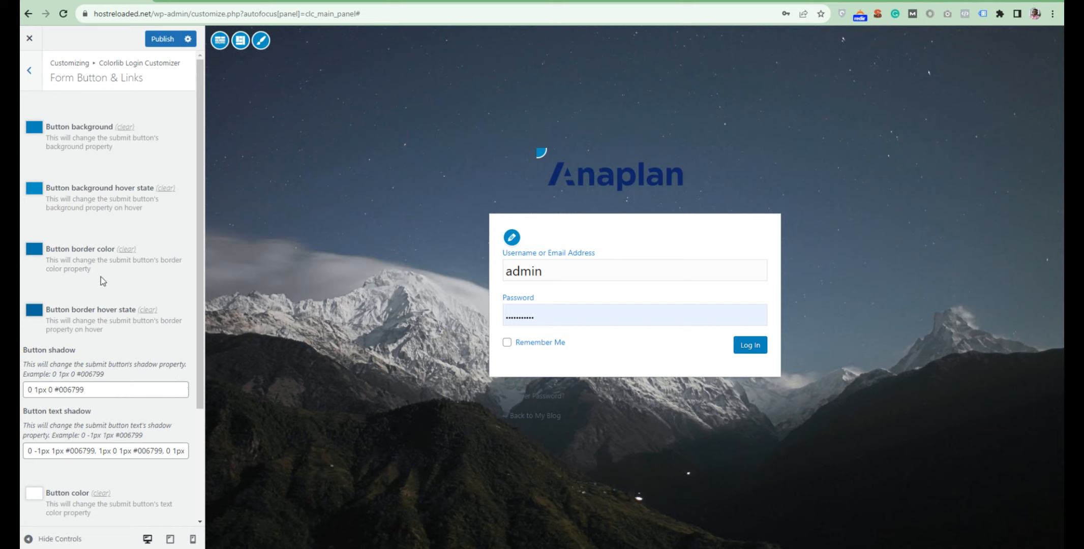
pyautogui.click(34, 129)
pyautogui.click(108, 142)
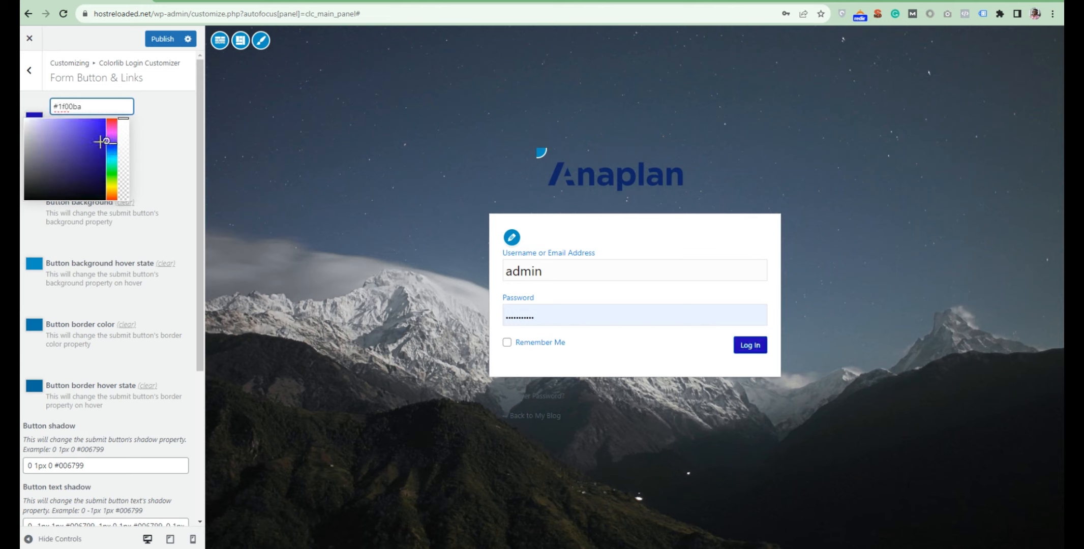
pyautogui.moveTo(100, 142); pyautogui.dragTo(79, 154)
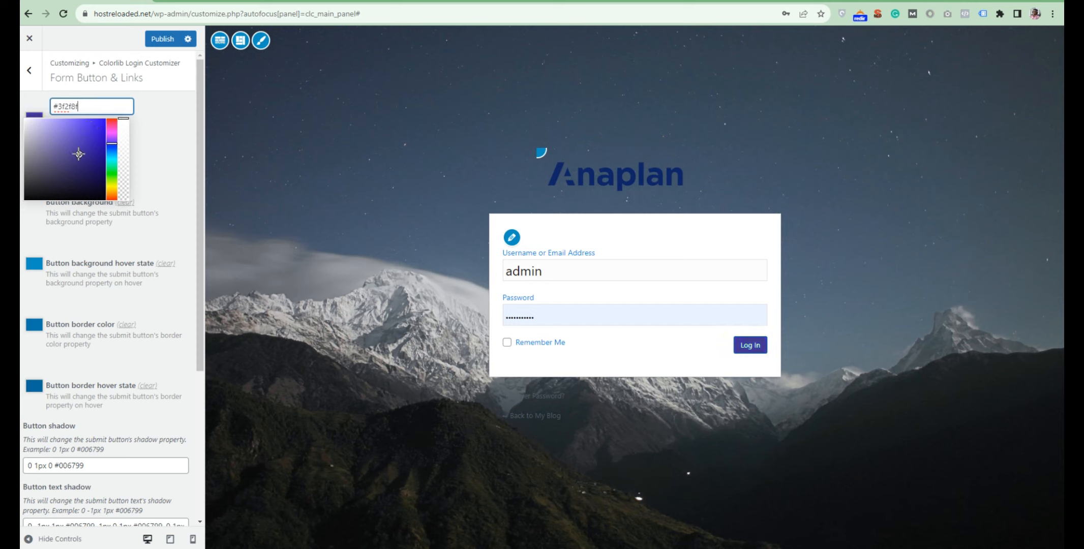
pyautogui.click(131, 257)
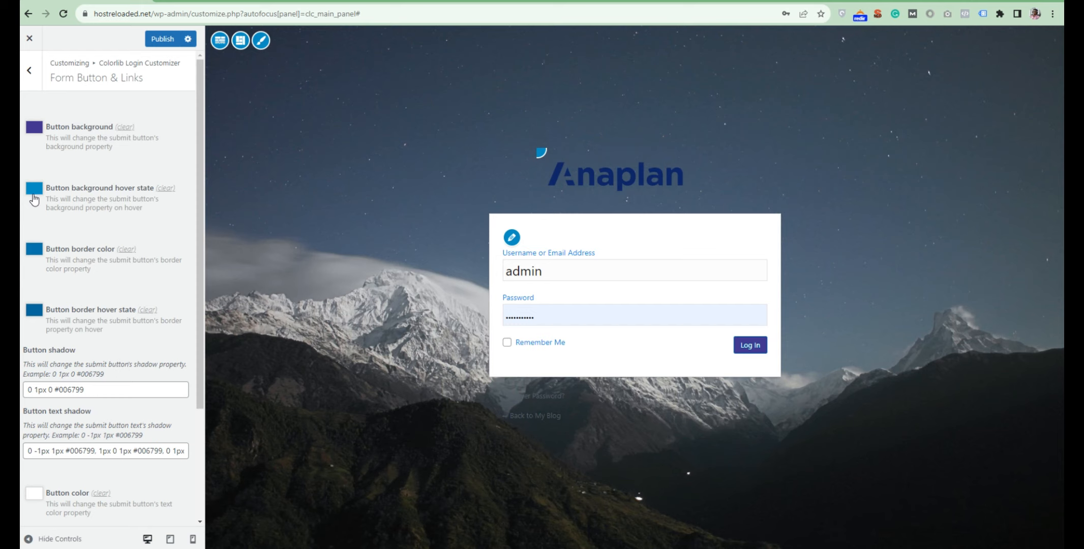
# Set the login button's hover background color to near-black
pyautogui.click(34, 195)
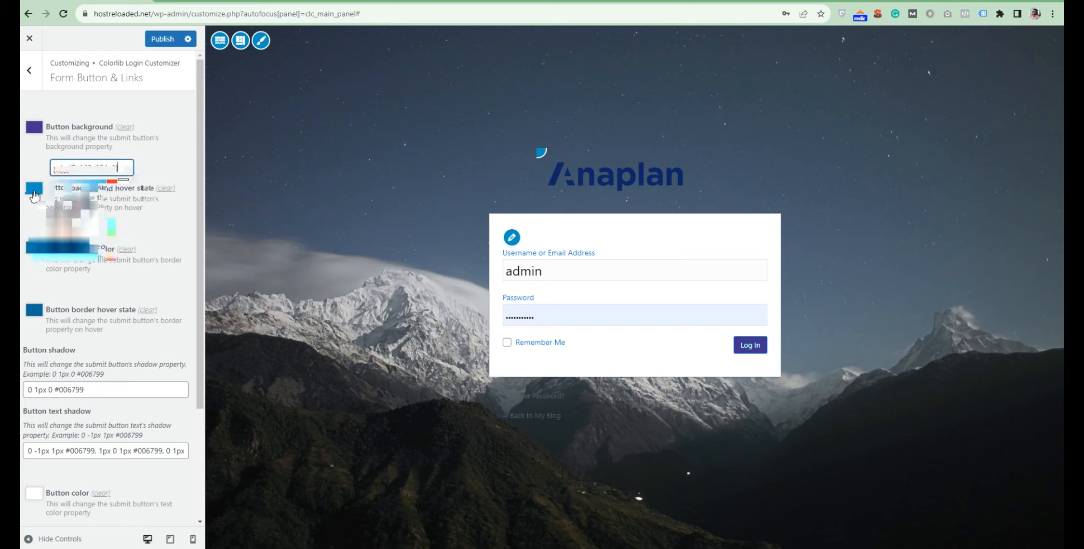
pyautogui.click(59, 222)
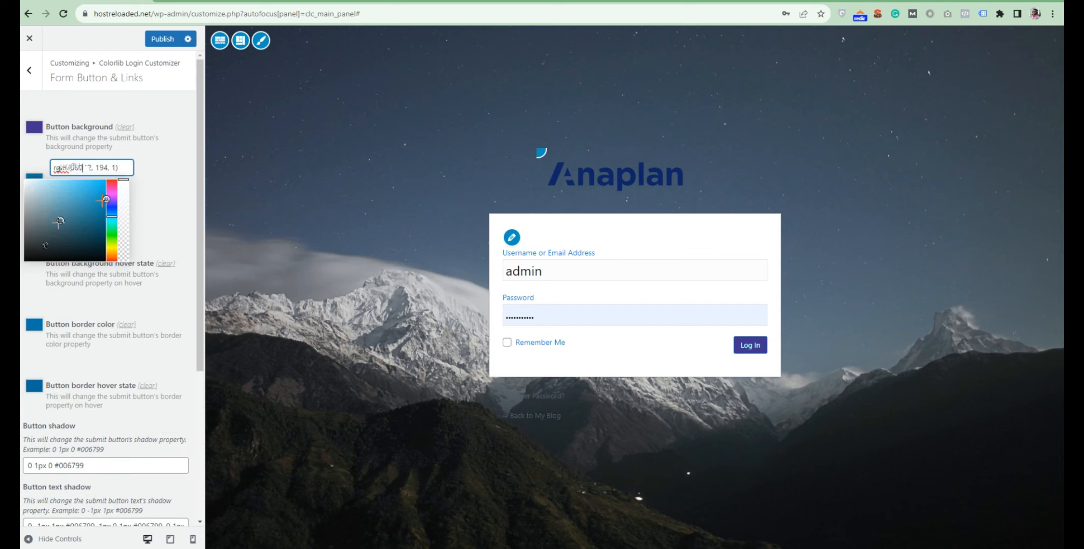
pyautogui.moveTo(59, 221); pyautogui.dragTo(29, 259)
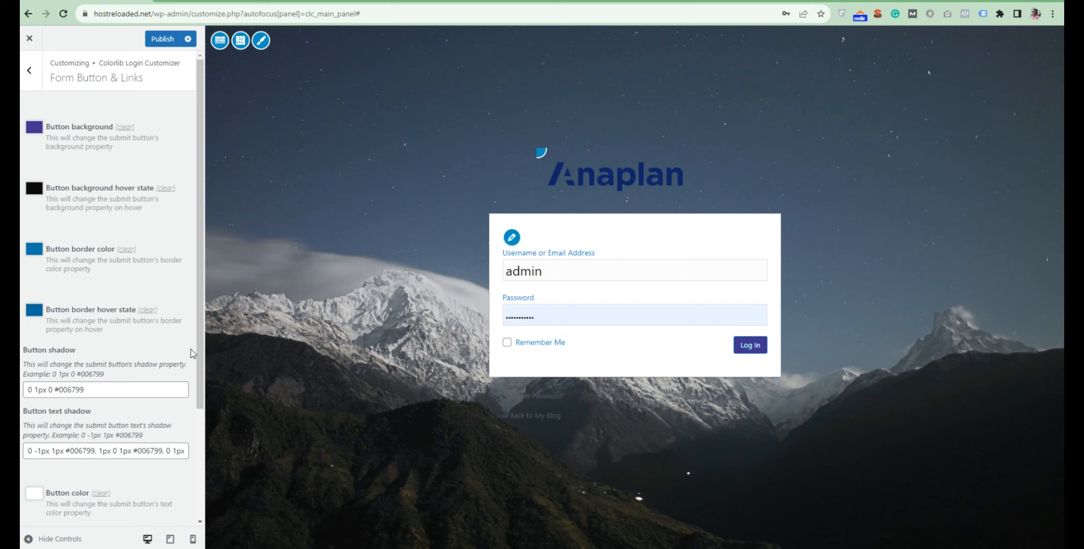
# Set the color of the links underneath the login form to the off-white #e8ebdf
pyautogui.scroll(-3, 153, 341)
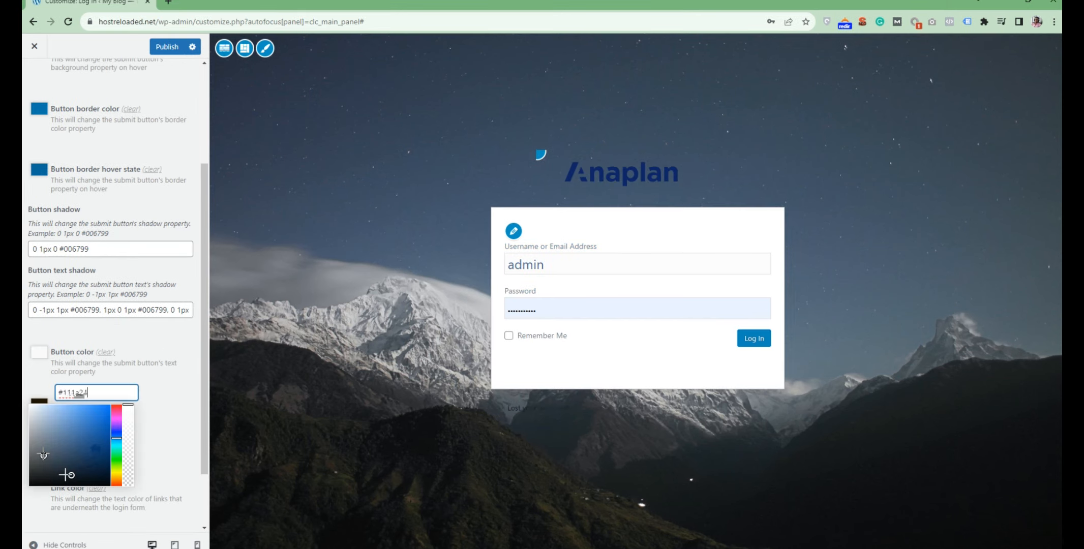
pyautogui.moveTo(66, 476)
pyautogui.mouseDown()
pyautogui.moveTo(55, 477)
pyautogui.moveTo(105, 433)
pyautogui.moveTo(105, 420)
pyautogui.moveTo(66, 432)
pyautogui.moveTo(33, 412)
pyautogui.mouseUp()
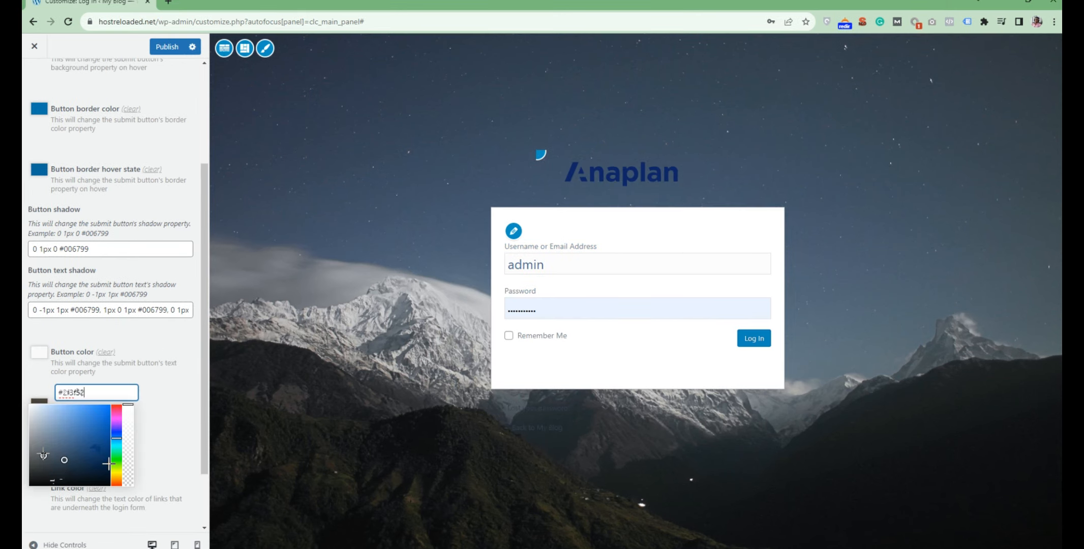
pyautogui.click(116, 469)
pyautogui.scroll(-2, 136, 441)
pyautogui.scroll(1, 136, 441)
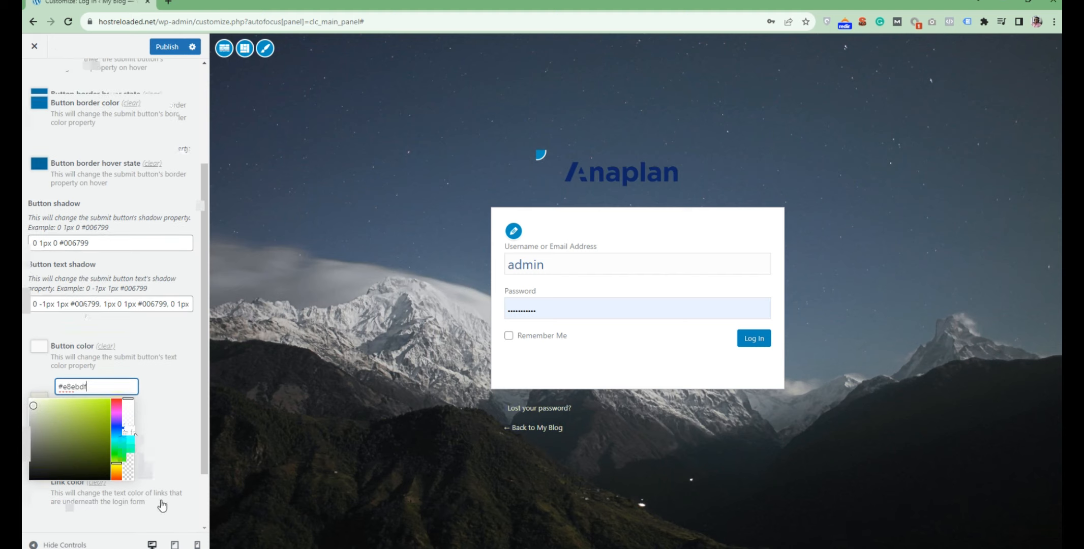
pyautogui.scroll(-1, 161, 505)
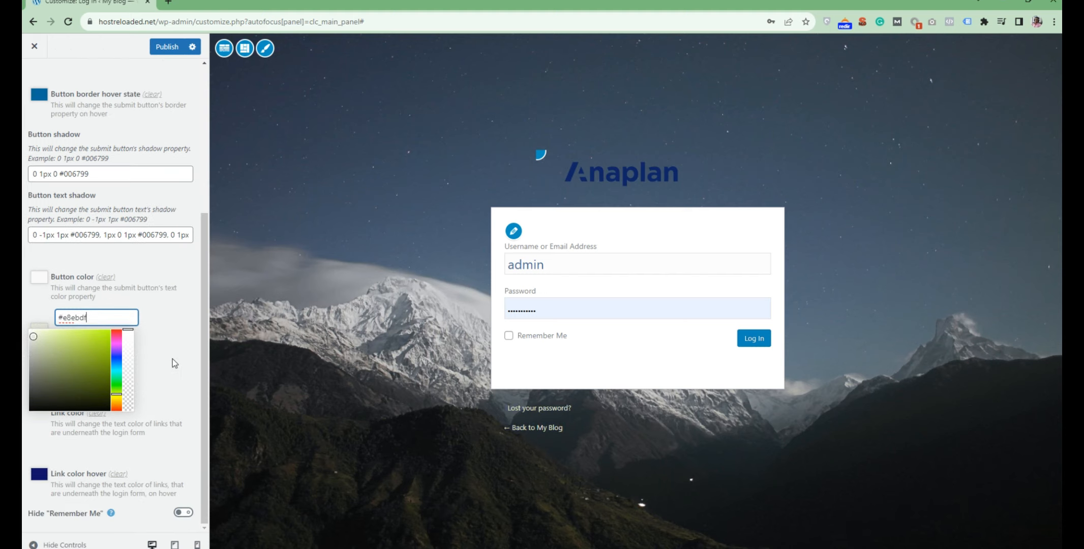
pyautogui.click(159, 397)
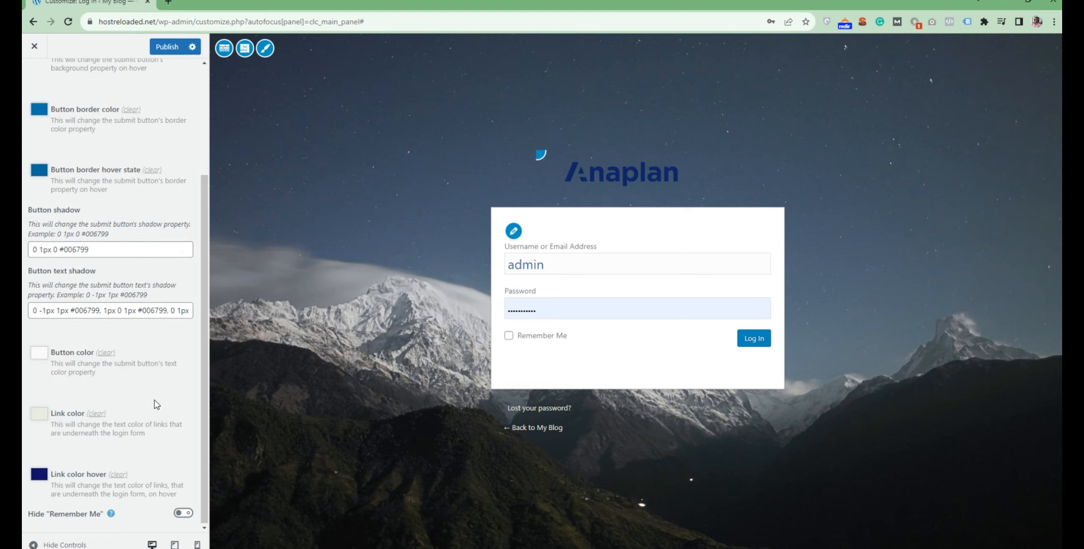
# Try hiding the "Remember Me" option on the login form and show it again
pyautogui.click(185, 515)
pyautogui.click(188, 515)
# Add the custom CSS rule #backtoblog{display:none!important} to hide the back-to-blog link on the login page
pyautogui.scroll(3, 137, 117)
pyautogui.click(44, 87)
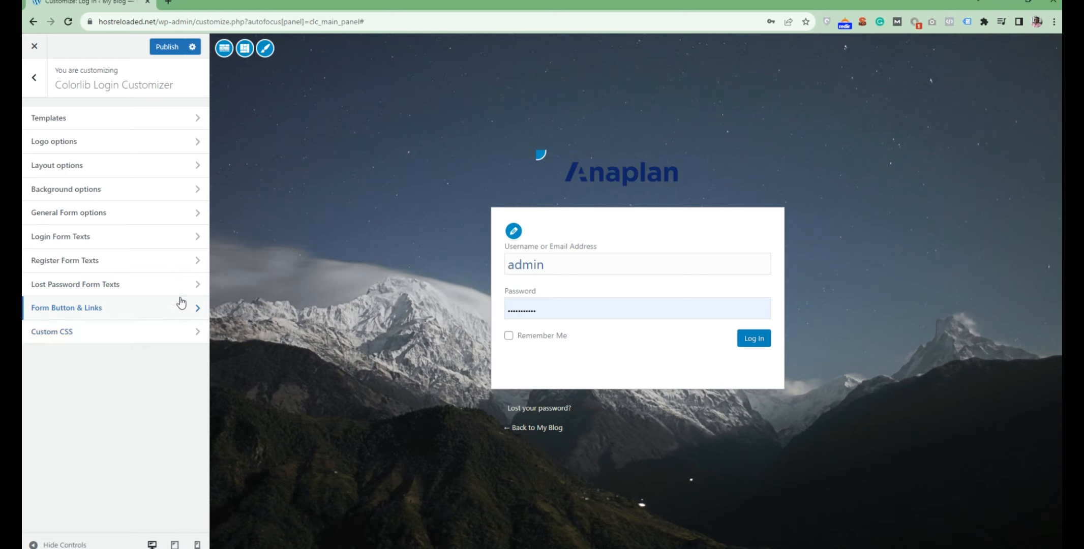
pyautogui.click(104, 338)
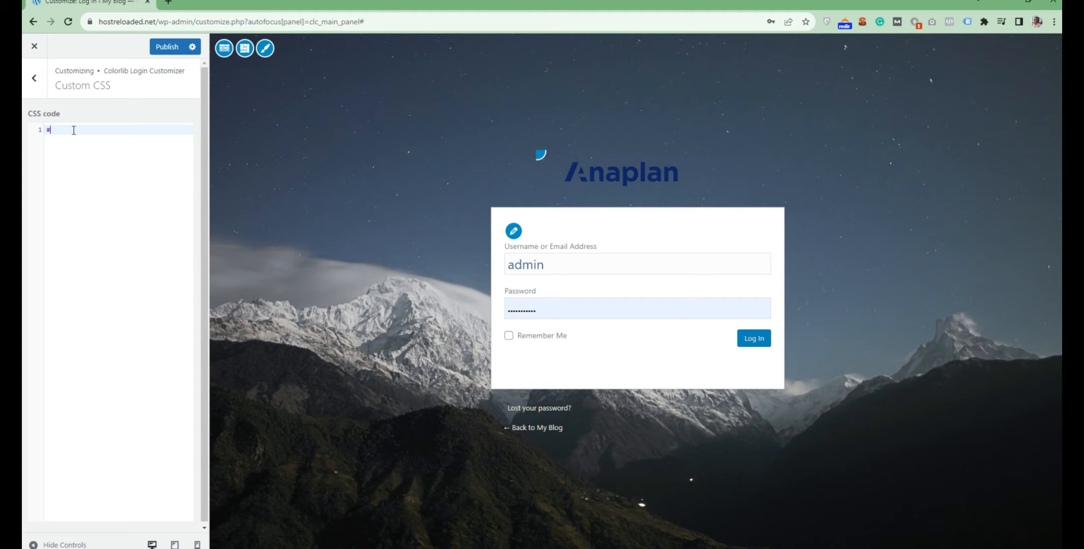
pyautogui.write('ba')
pyautogui.write('cktobl')
pyautogui.write('og')
pyautogui.write('{')
pyautogui.write('displa')
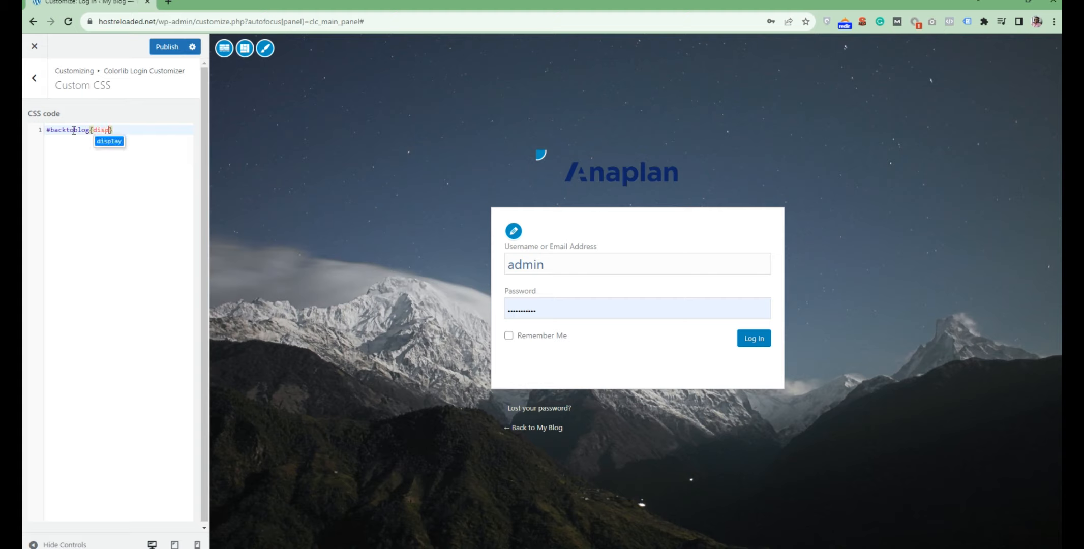
pyautogui.write('y:')
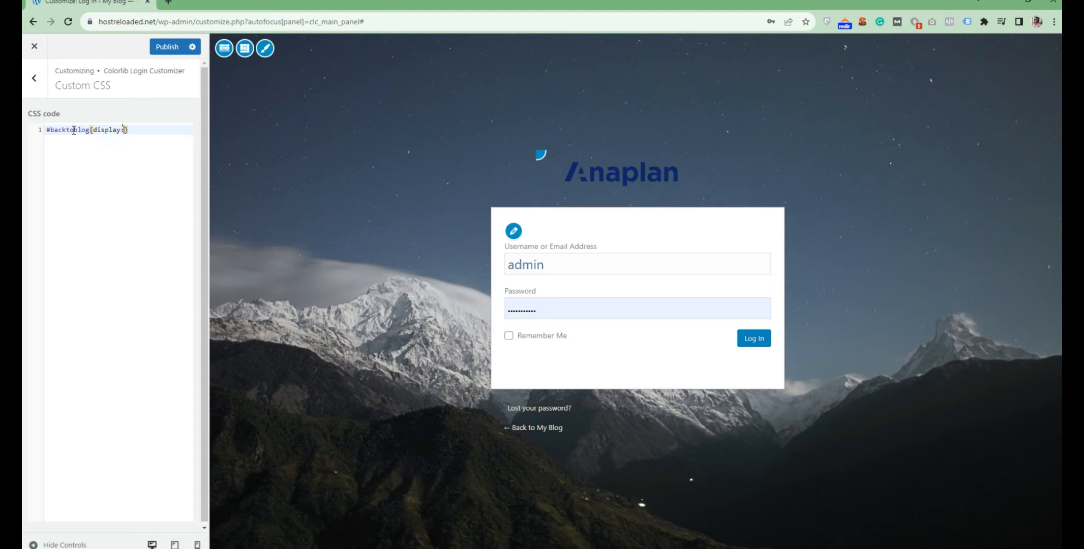
pyautogui.write('!')
pyautogui.press('BackSpace')
pyautogui.write('none!important')
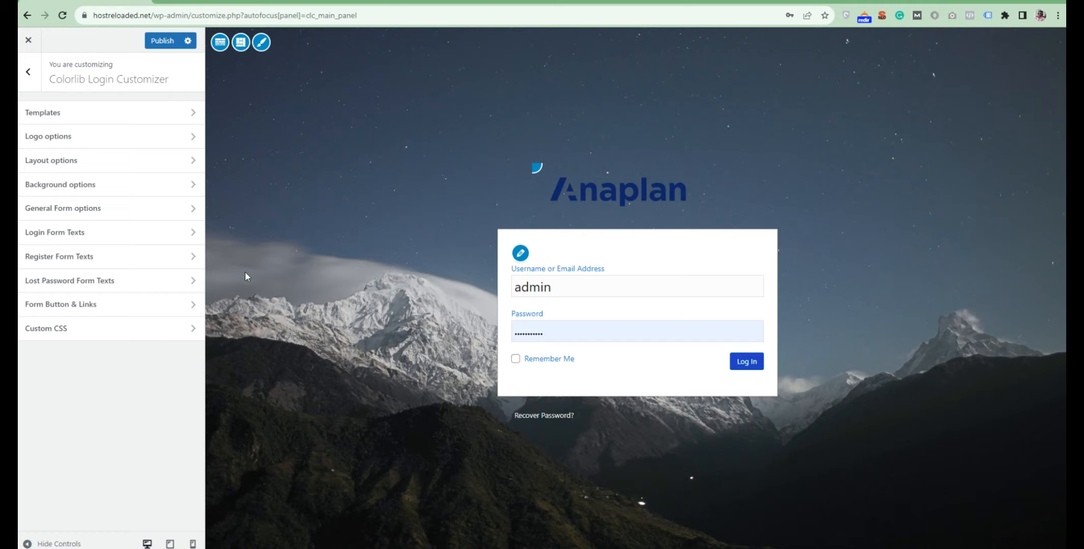
# Publish the login page customizations and close the customizer
pyautogui.click(167, 45)
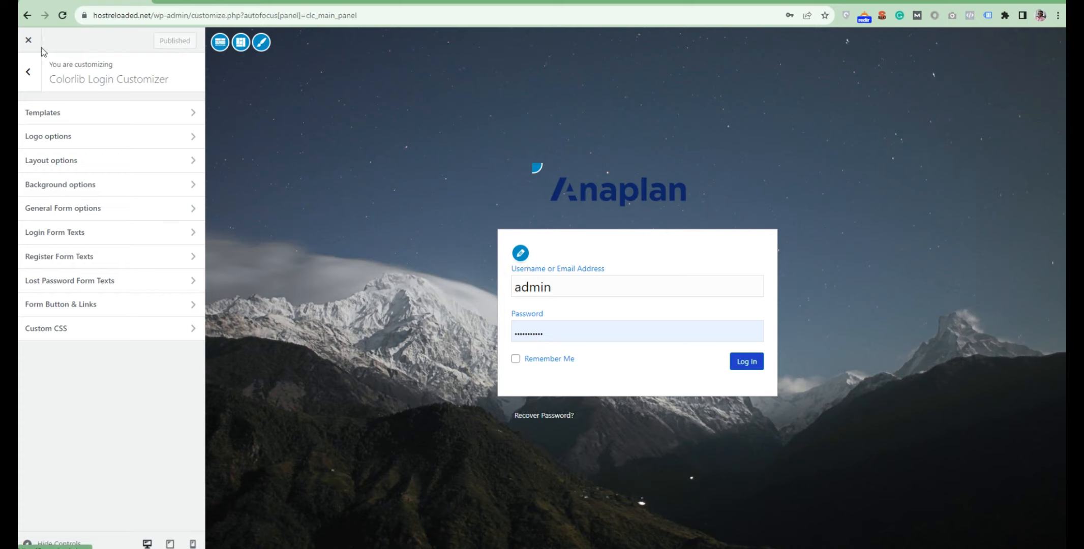
pyautogui.click(29, 42)
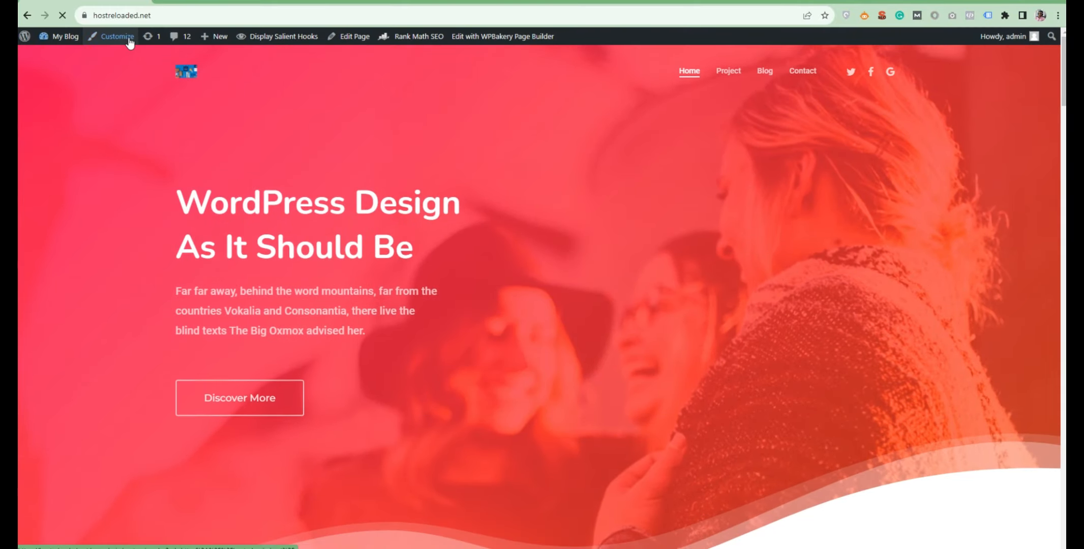
# Open the site's admin dashboard and log out of the account
pyautogui.click(59, 53)
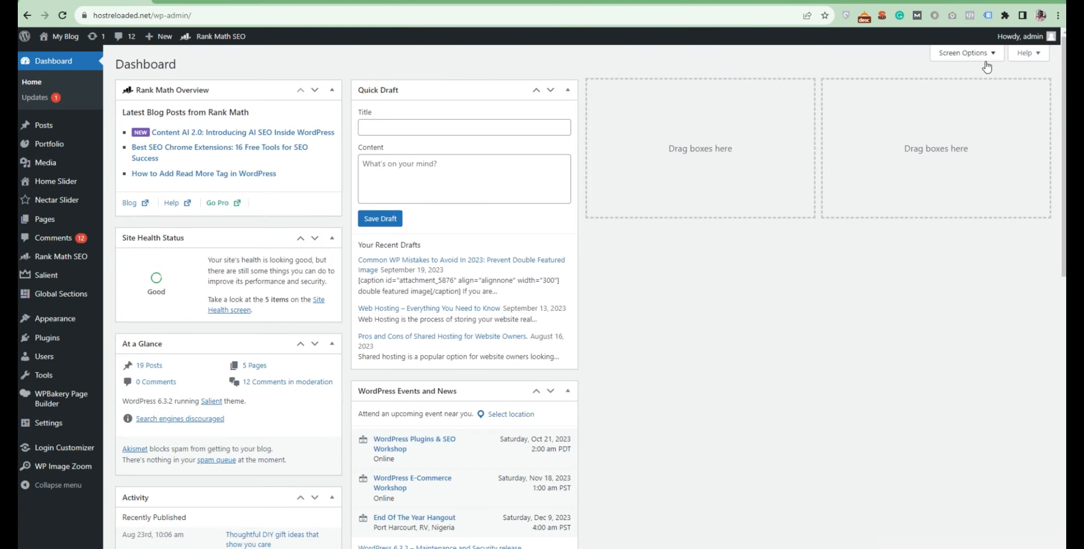
pyautogui.moveTo(1019, 41)
pyautogui.click(996, 94)
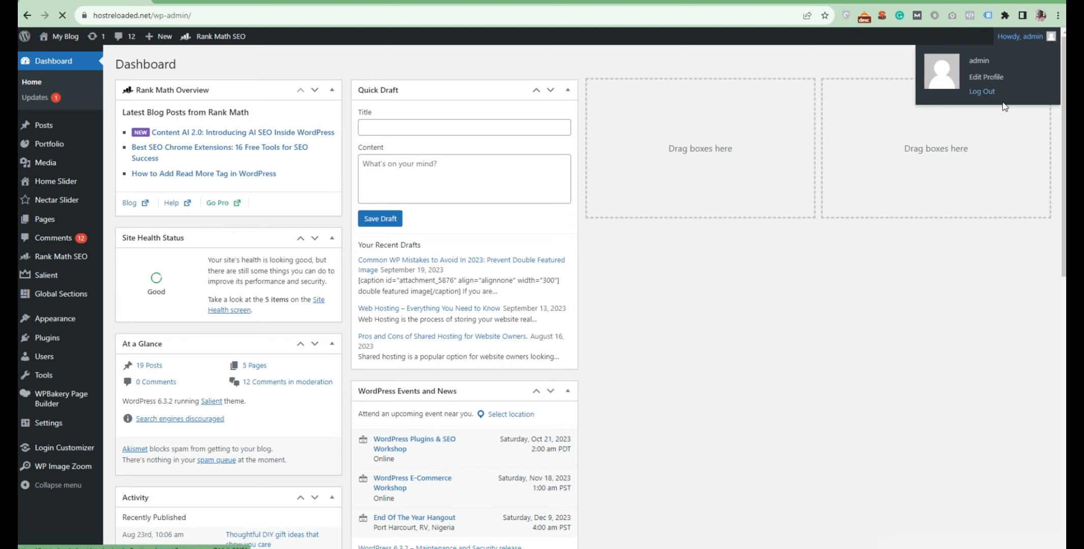